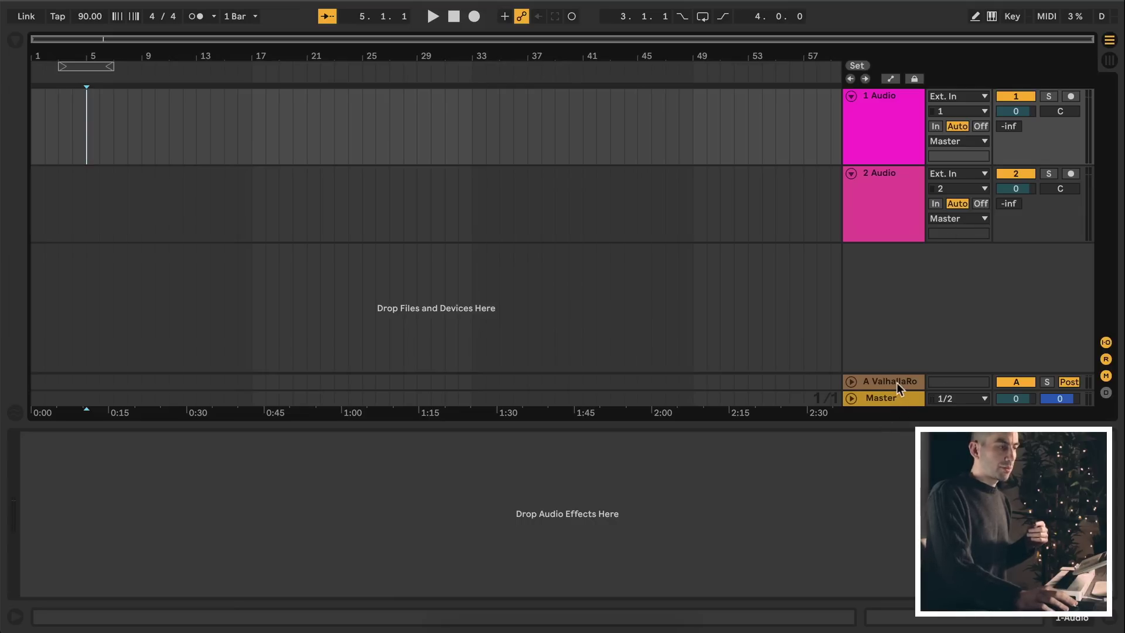
{"action": "mouse_move", "coordinate": [1010, 203]}
{"action": "left_mouse_down"}
{"action": "mouse_move", "coordinate": [1010, 194]}
{"action": "mouse_move", "coordinate": [1009, 218]}
{"action": "left_mouse_up"}
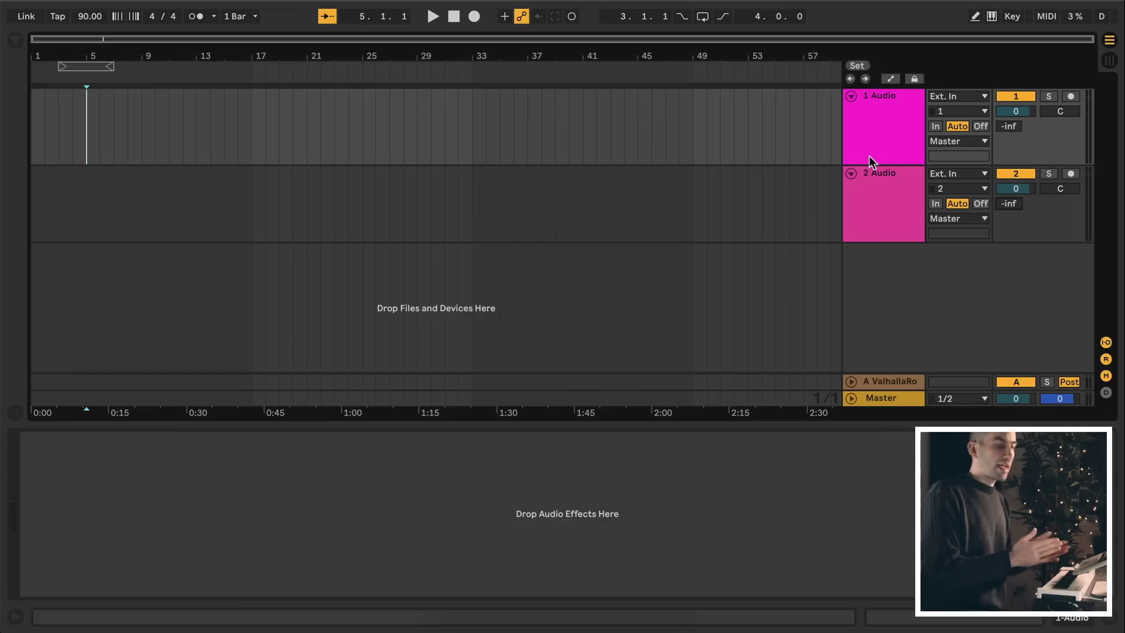
Load the Analog instrument from the browser onto a new track and add the Echo effect to it.
{"action": "key", "text": "super+f"}
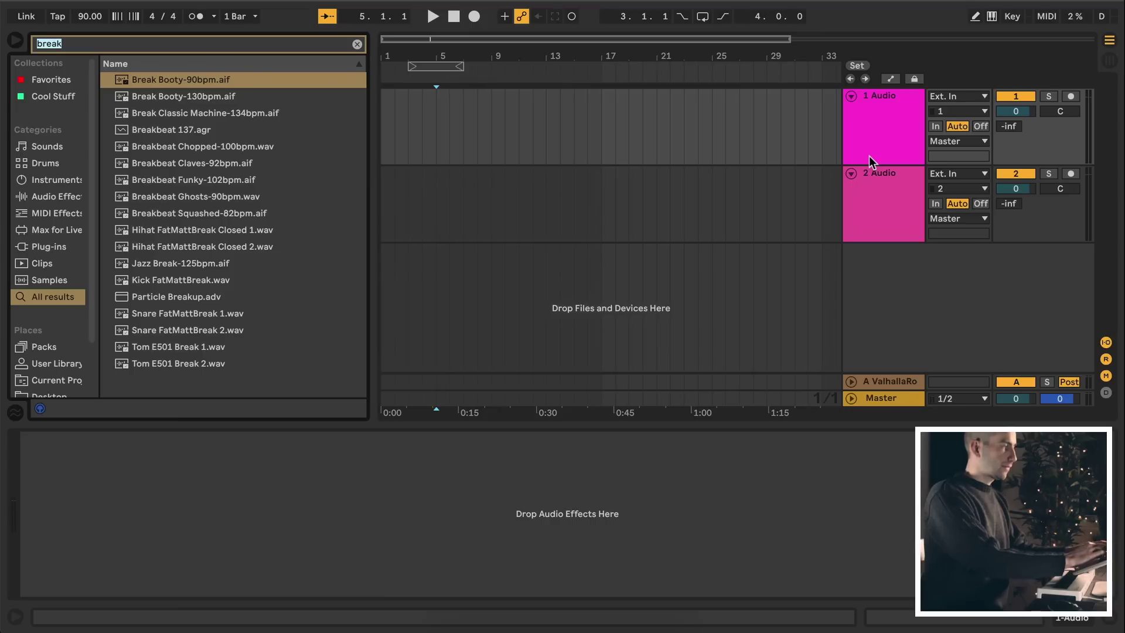
{"action": "type", "text": "analog"}
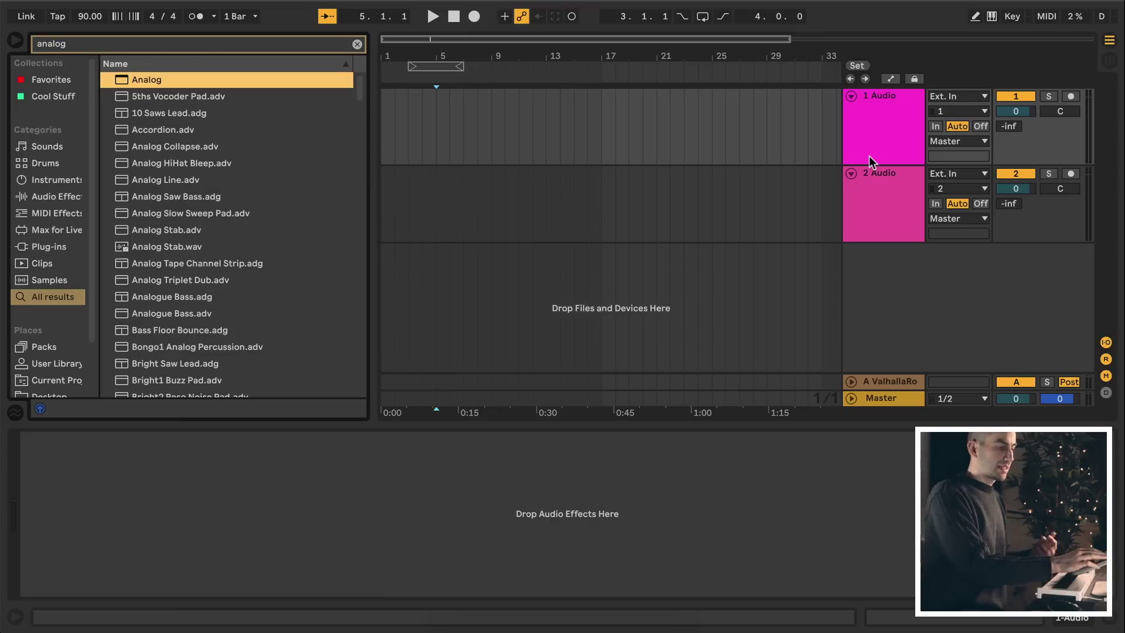
{"action": "key", "text": "Return"}
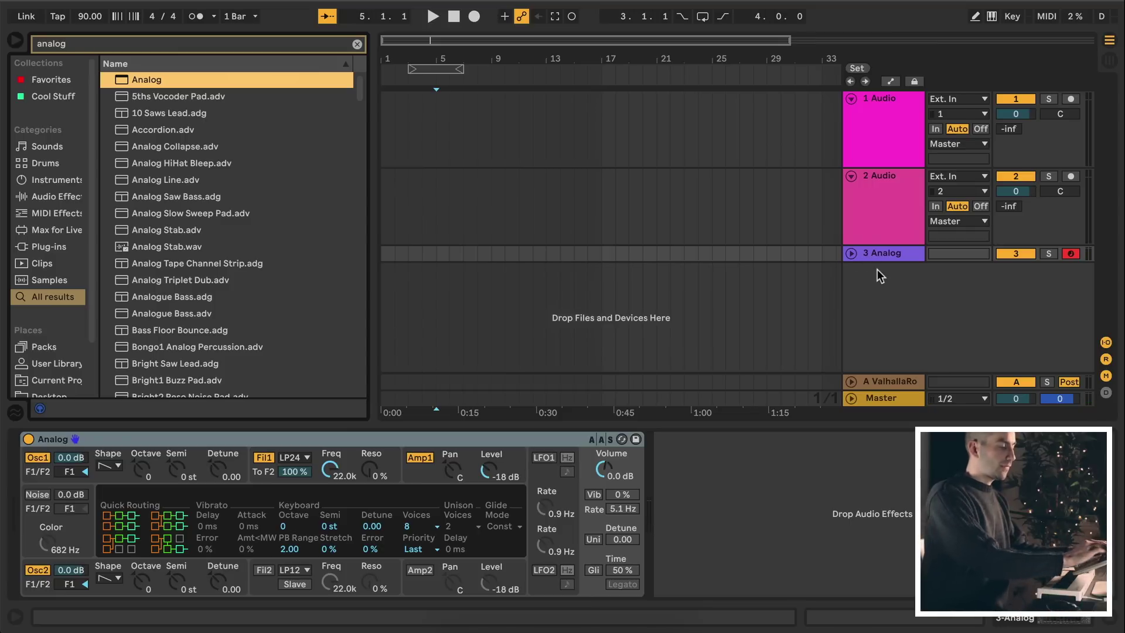
{"action": "key", "text": "ctrl+f"}
{"action": "key", "text": "BackSpace"}
{"action": "type", "text": "echo"}
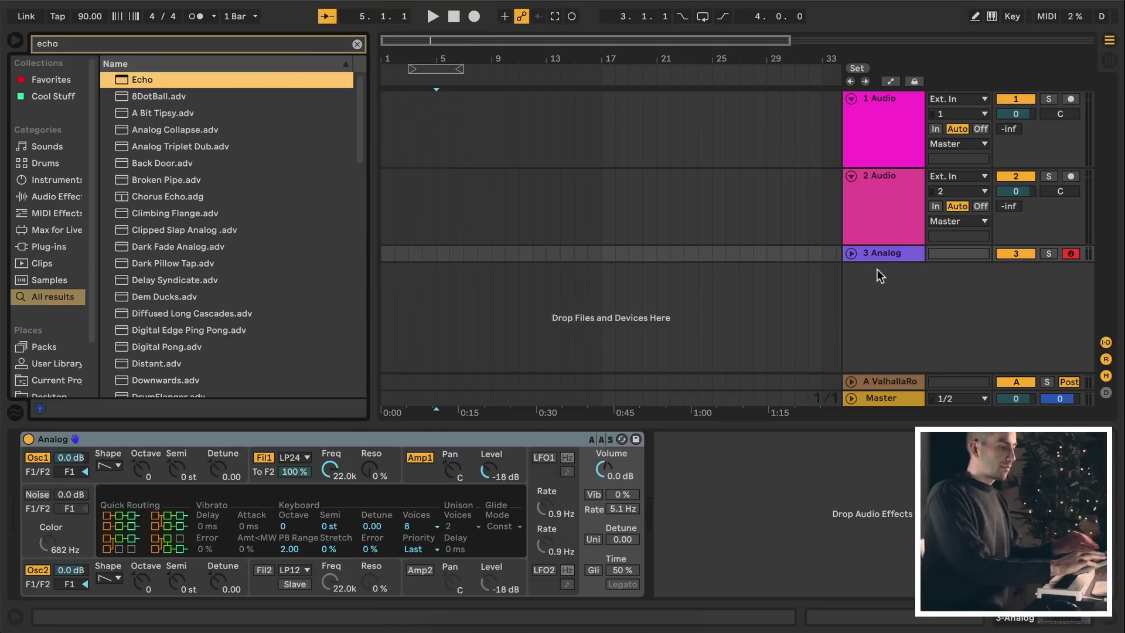
{"action": "key", "text": "Return"}
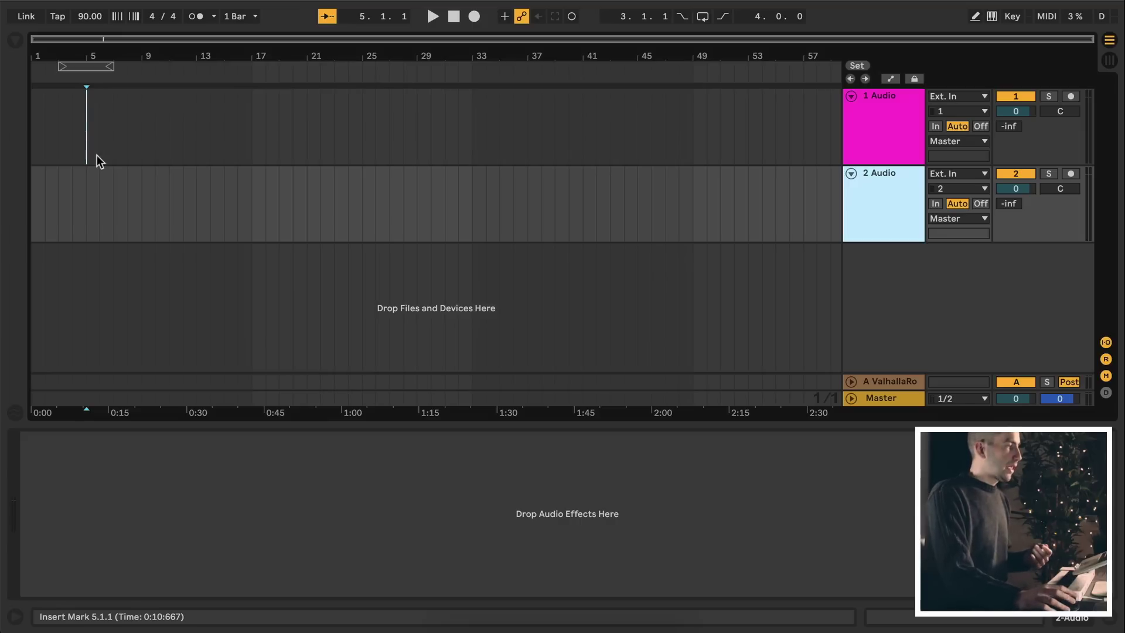
Add a locator named INTRO at bar 5 of the arrangement.
{"action": "right_click", "coordinate": [86, 77]}
{"action": "left_click", "coordinate": [126, 117]}
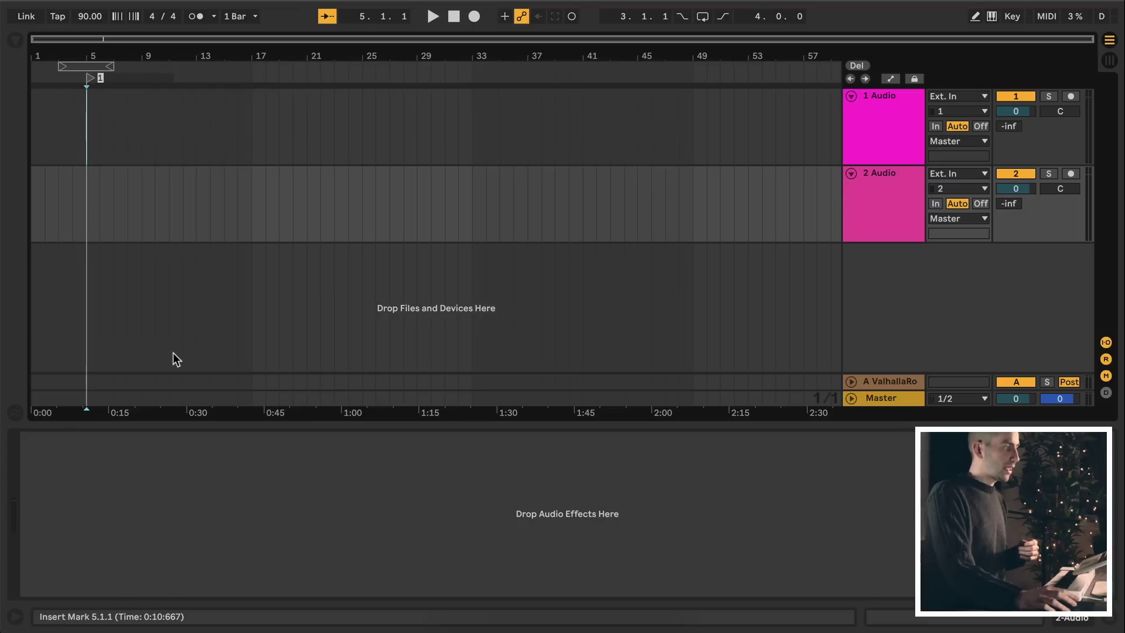
{"action": "type", "text": "INTRO"}
{"action": "key", "text": "Return"}
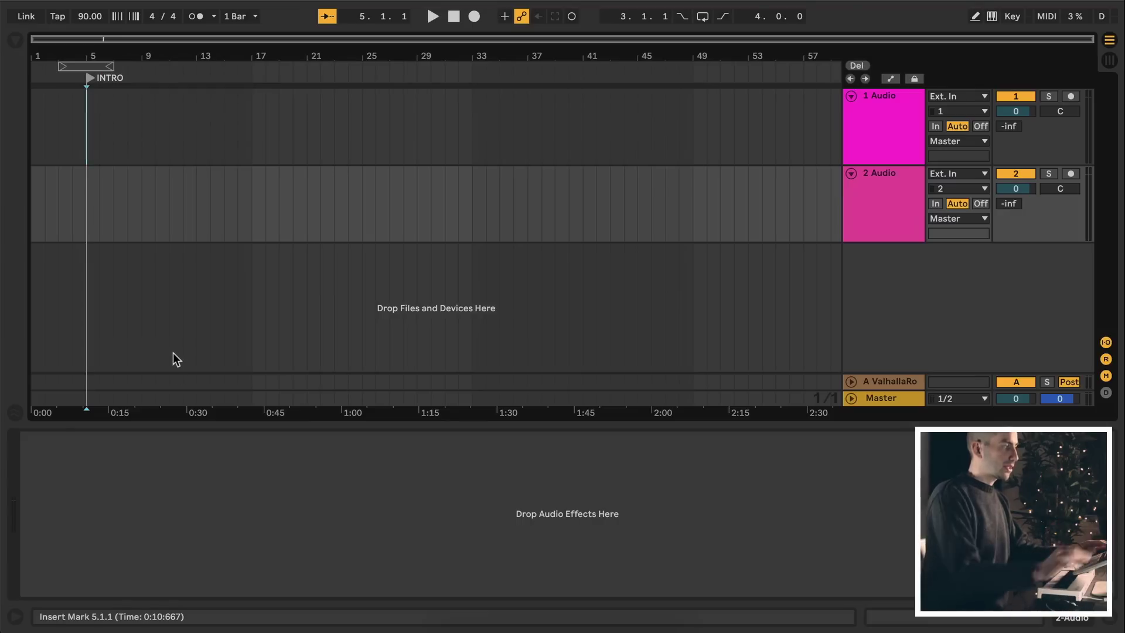
Add a locator named VERSE at bar 9.
{"action": "left_click", "coordinate": [94, 112]}
{"action": "left_click", "coordinate": [140, 114]}
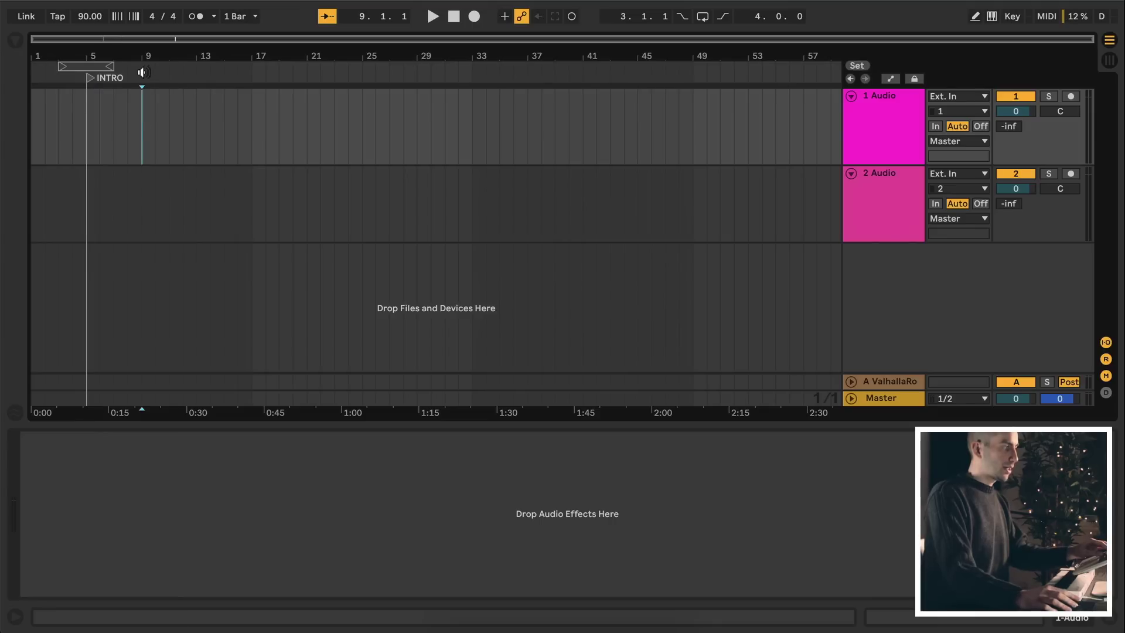
{"action": "right_click", "coordinate": [141, 74]}
{"action": "left_click", "coordinate": [181, 118]}
{"action": "type", "text": "VERSE"}
{"action": "key", "text": "Return"}
Add a locator named CHORUS at bar 13.
{"action": "right_click", "coordinate": [197, 77]}
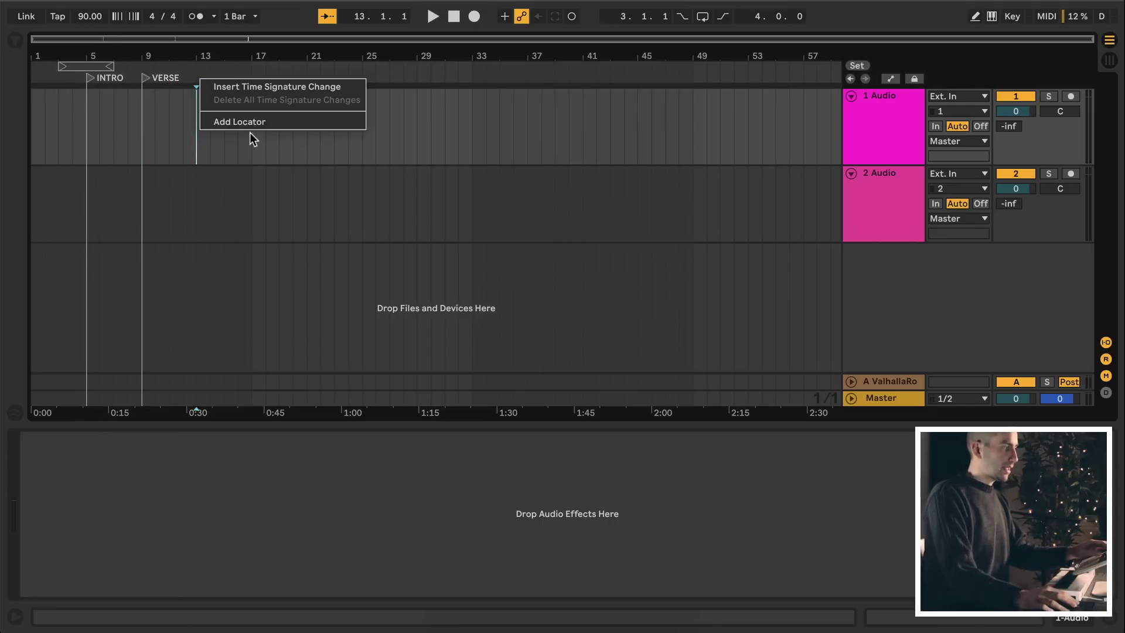
{"action": "left_click", "coordinate": [252, 120]}
{"action": "type", "text": "CHORUS"}
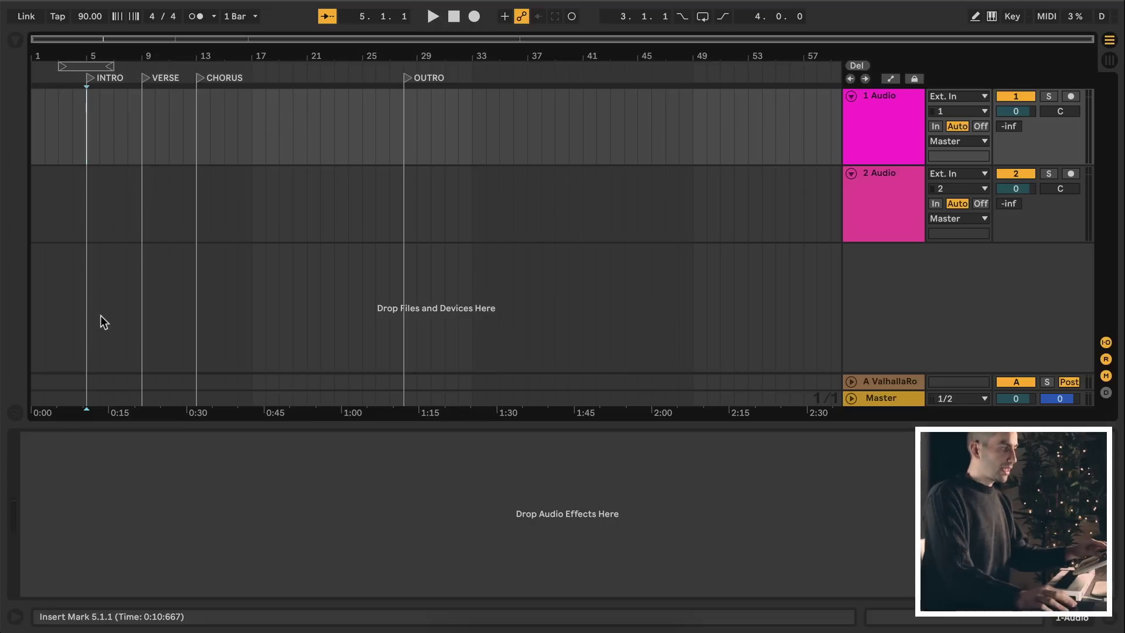
Search the browser for 808, load 808 Core Kit.adg onto a new track, and hide the browser.
{"action": "scroll", "coordinate": [101, 323], "scroll_direction": "up", "scroll_amount": 2}
{"action": "left_click", "coordinate": [677, 233]}
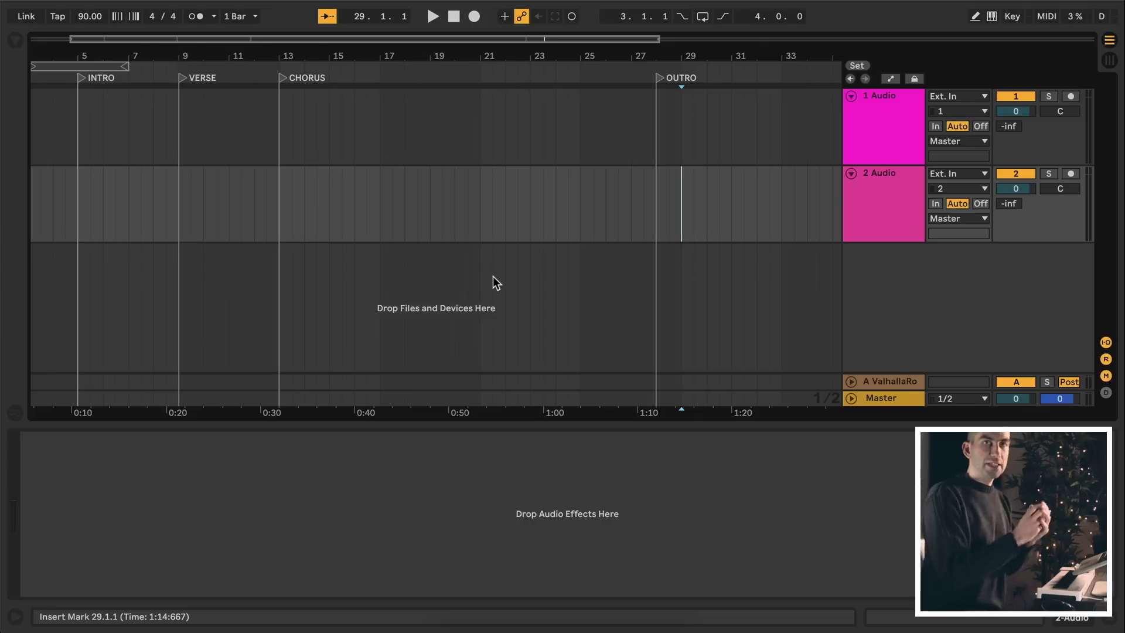
{"action": "key", "text": "super+f"}
{"action": "type", "text": "8"}
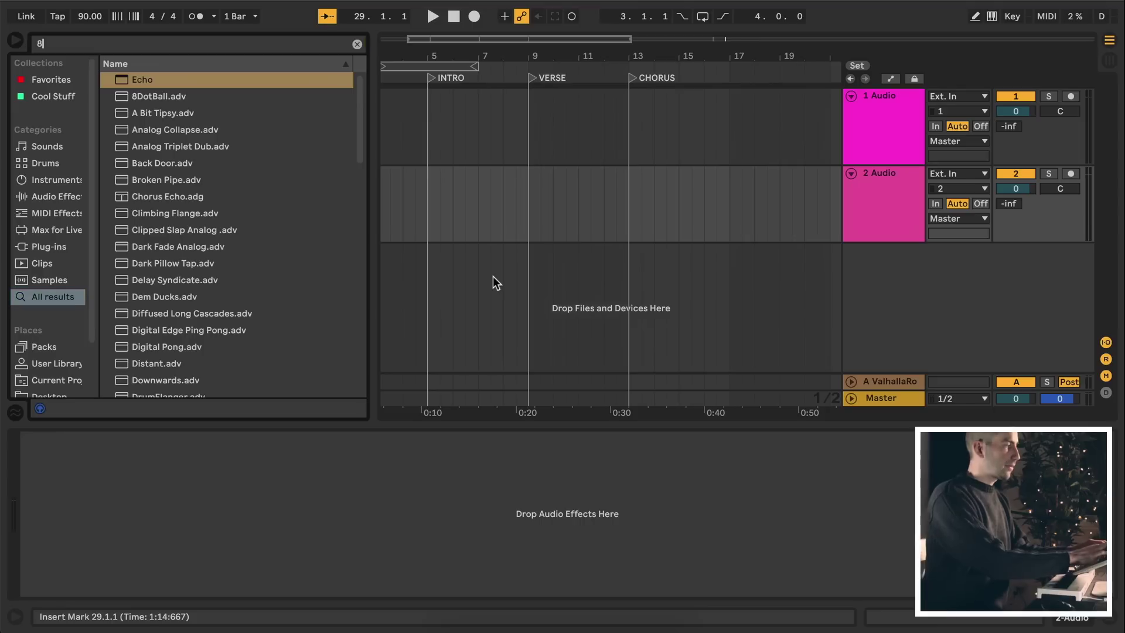
{"action": "type", "text": "08"}
{"action": "key", "text": "Down"}
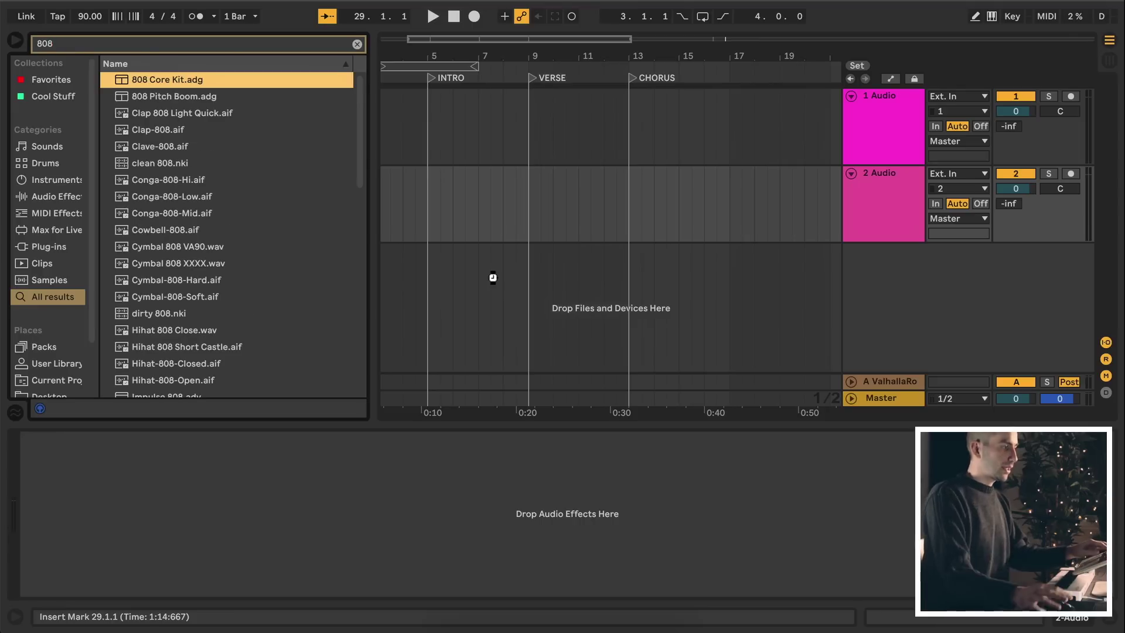
{"action": "key", "text": "Return"}
{"action": "left_click", "coordinate": [15, 42]}
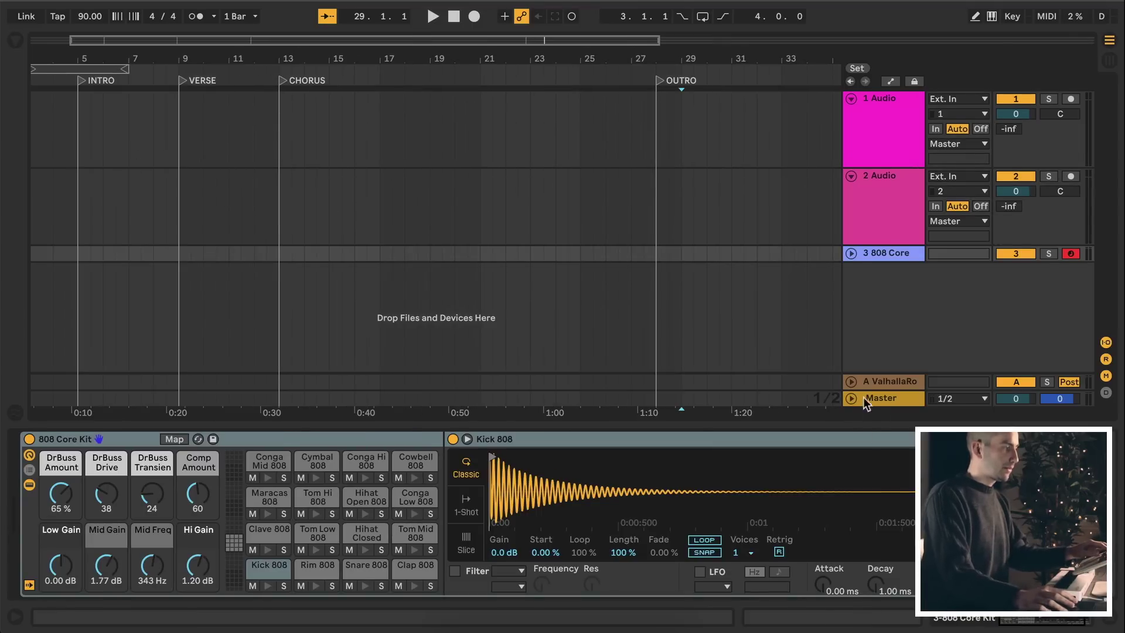
With the metronome on, record a one-bar 808 drum pattern from the INTRO locator and extend the looped clip to the OUTRO locator.
{"action": "left_click", "coordinate": [79, 252]}
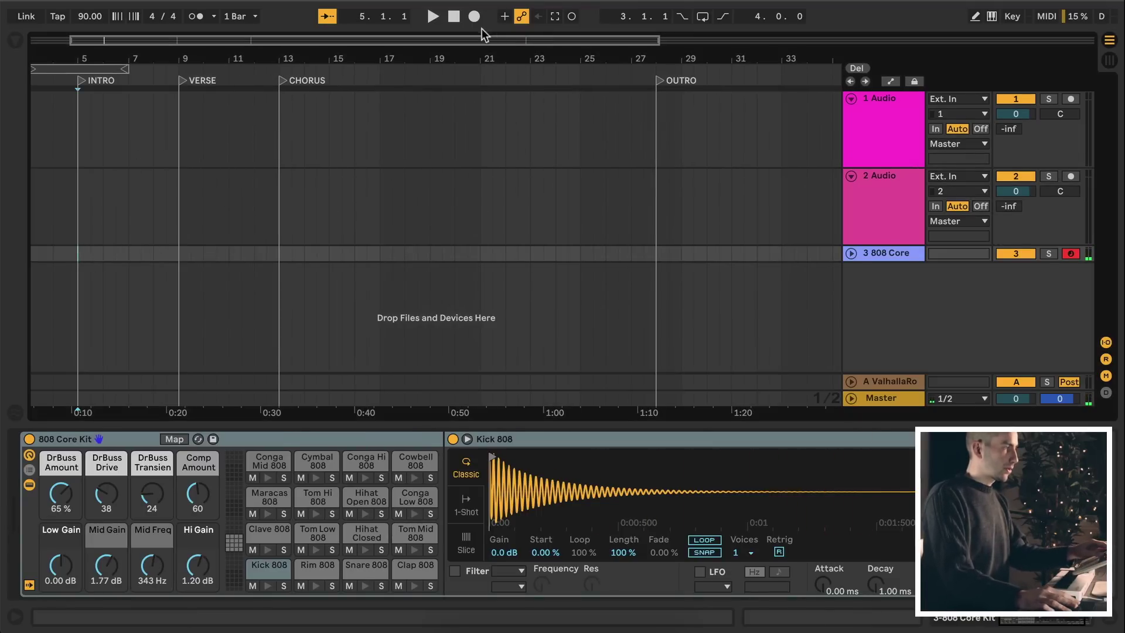
{"action": "left_click", "coordinate": [198, 17]}
{"action": "left_click", "coordinate": [474, 16]}
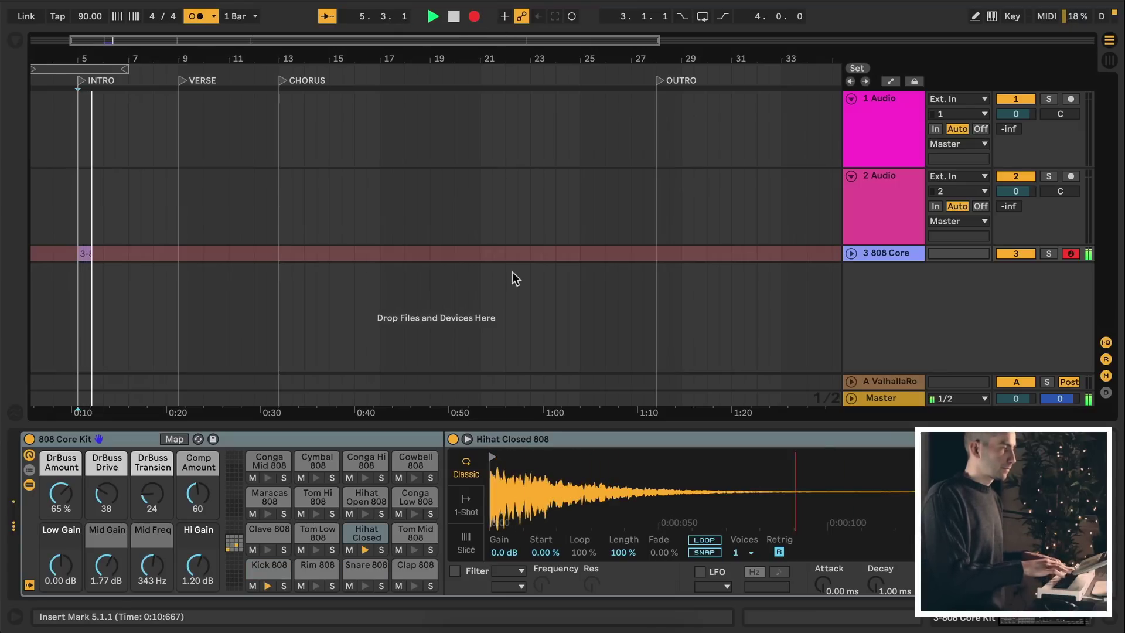
{"action": "key", "text": "space"}
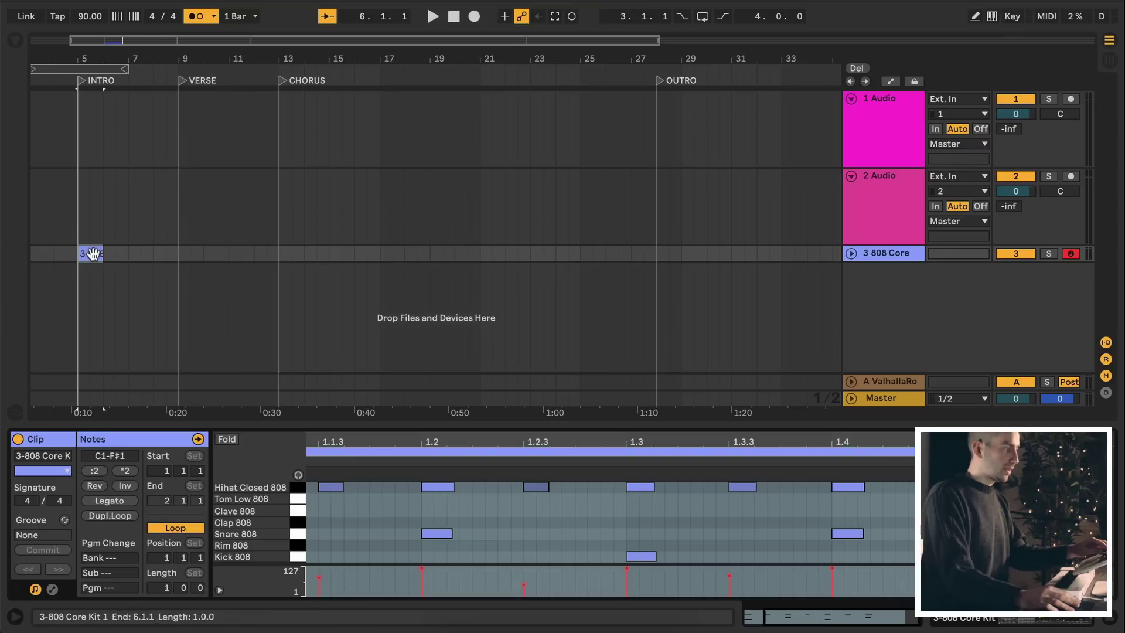
{"action": "left_click_drag", "start_coordinate": [102, 253], "coordinate": [932, 253]}
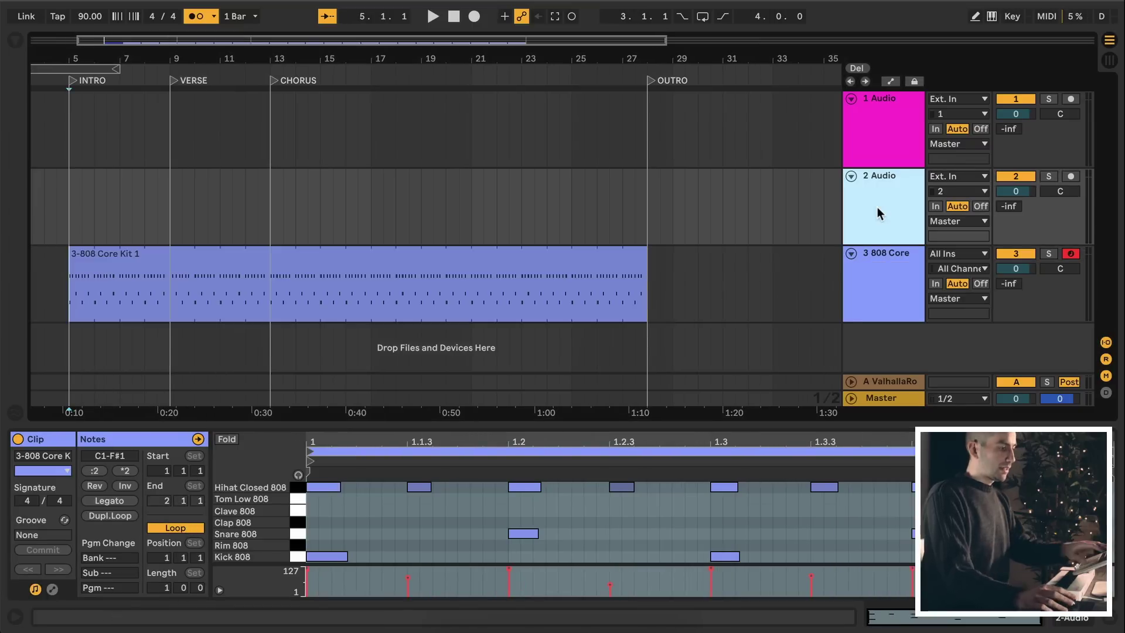
Delete the two empty audio tracks and insert a new MIDI track below the 808 Core Kit track.
{"action": "key", "text": "Delete"}
{"action": "left_click", "coordinate": [884, 146]}
{"action": "key", "text": "Delete"}
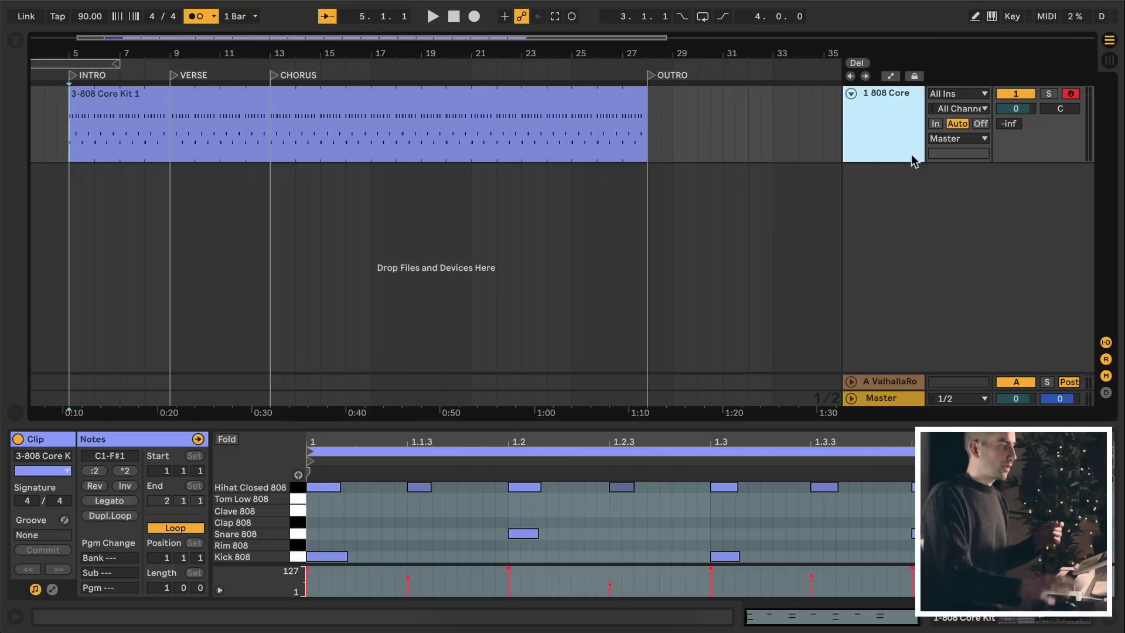
{"action": "key", "text": "ctrl+shift+t"}
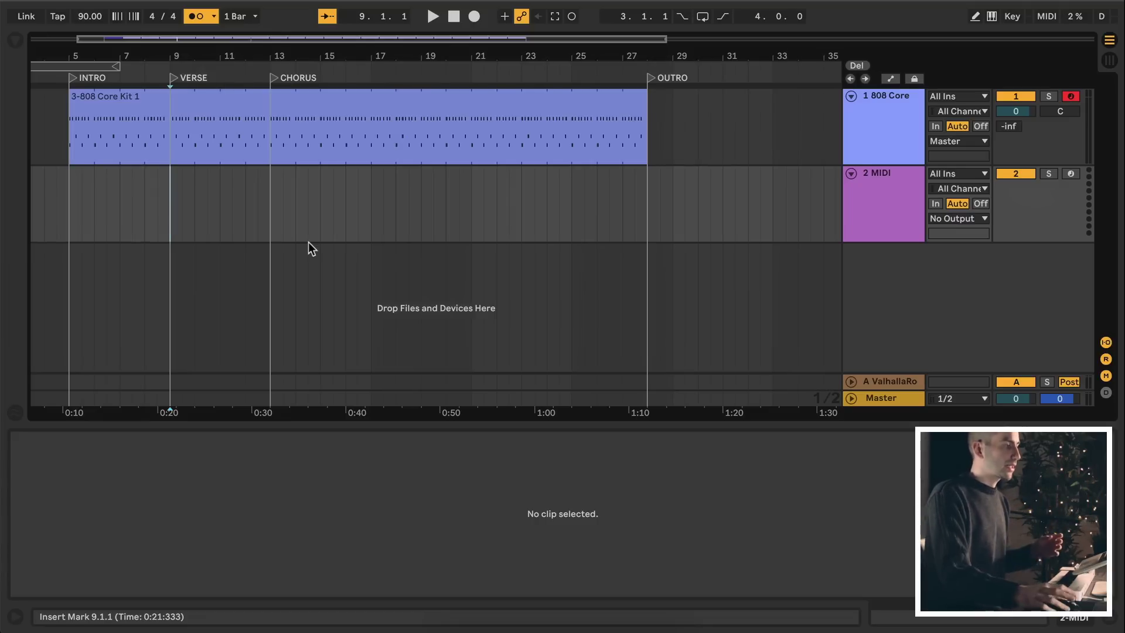
{"action": "left_click", "coordinate": [891, 147]}
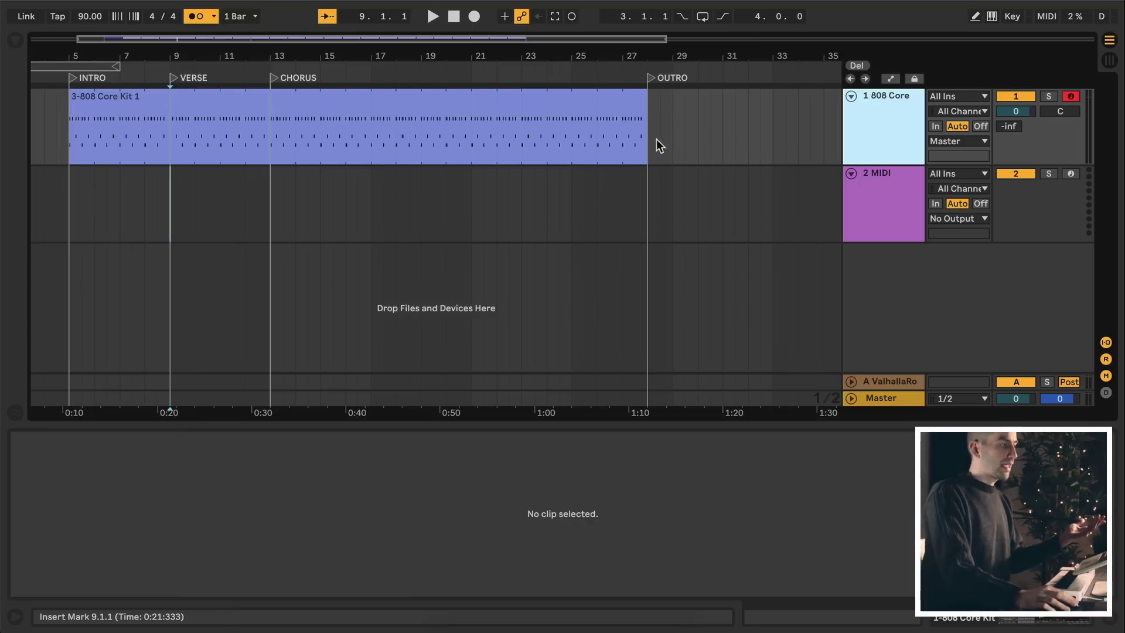
{"action": "left_click_drag", "start_coordinate": [660, 140], "coordinate": [24, 144]}
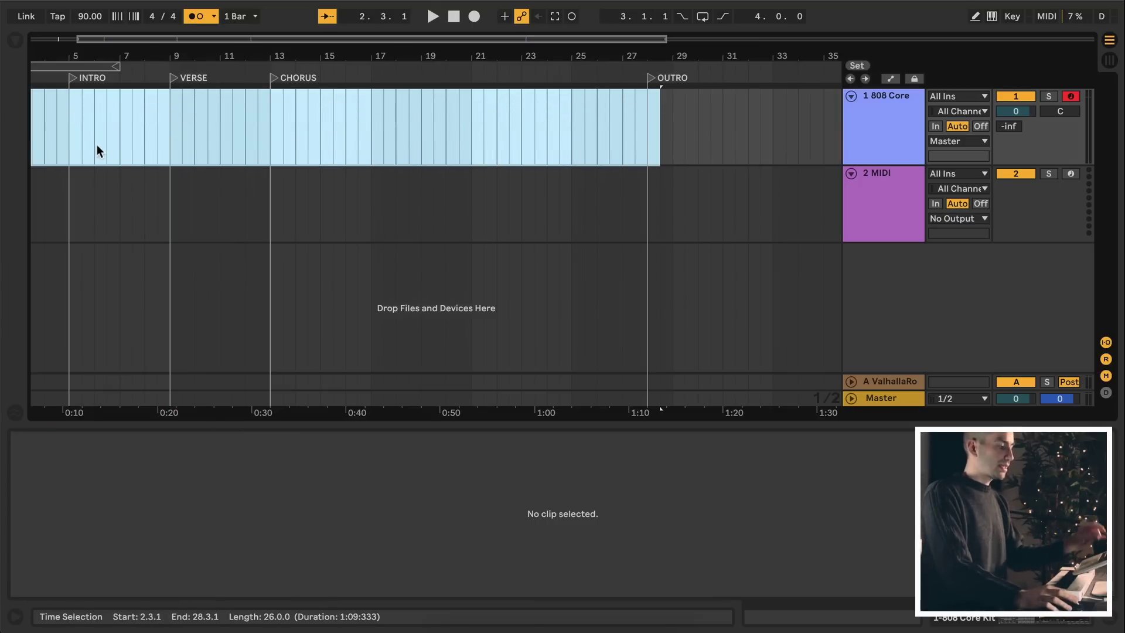
{"action": "left_click", "coordinate": [100, 145]}
{"action": "left_click", "coordinate": [143, 203]}
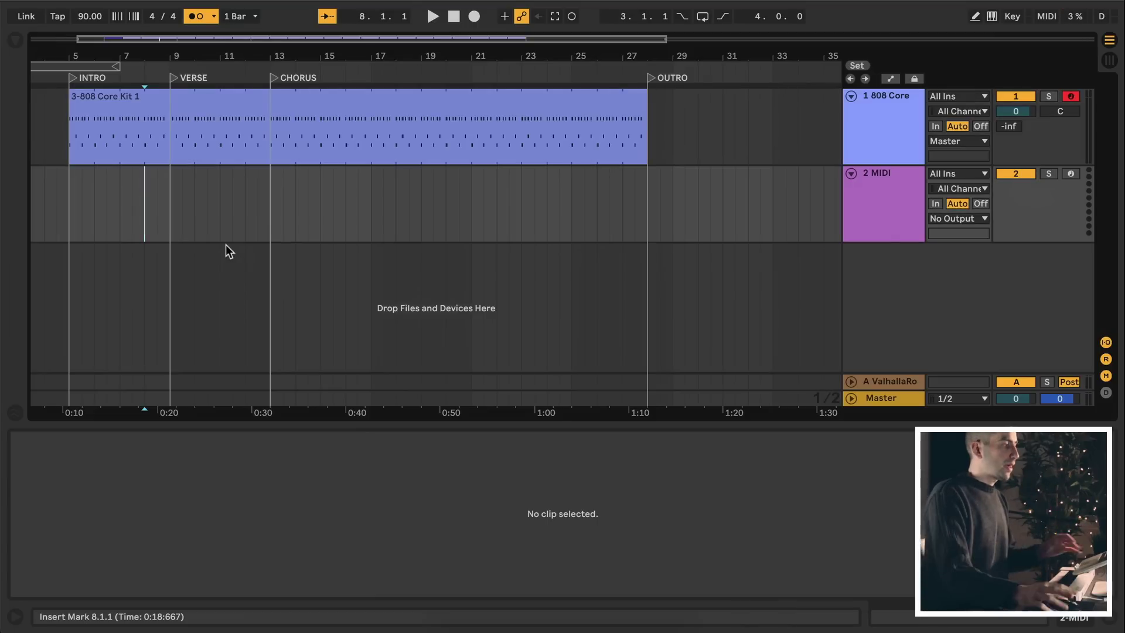
Delete the drum clip's section from the VERSE locator at bar 9 through the OUTRO locator, keeping only the INTRO part.
{"action": "left_click_drag", "start_coordinate": [172, 155], "coordinate": [672, 140]}
{"action": "key", "text": "Delete"}
{"action": "left_click_drag", "start_coordinate": [74, 191], "coordinate": [195, 347]}
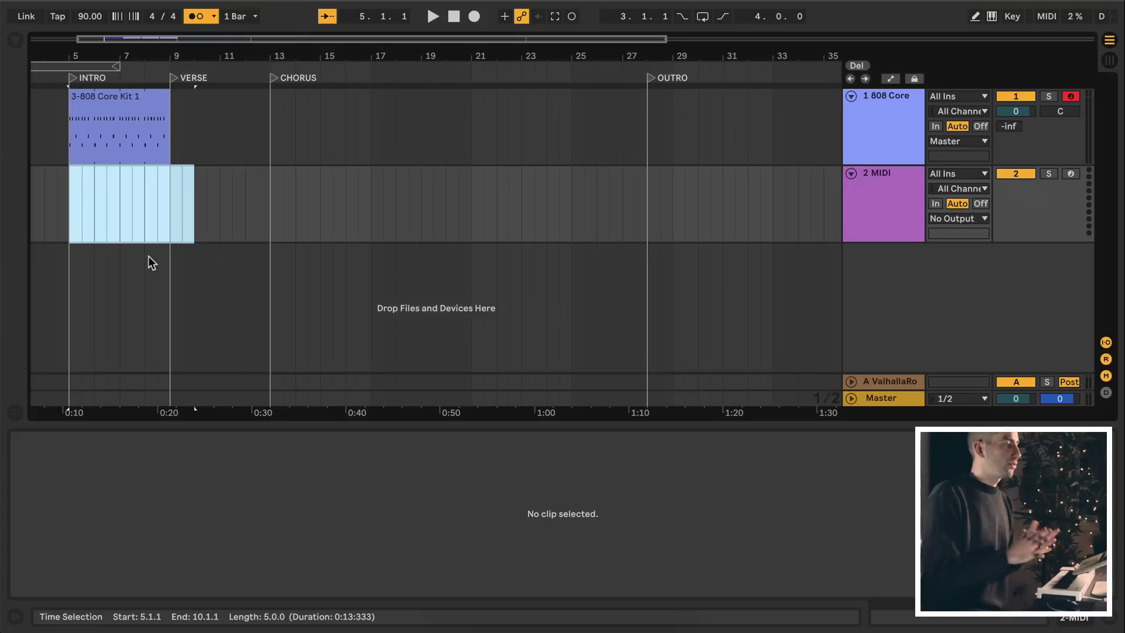
{"action": "left_click", "coordinate": [178, 208]}
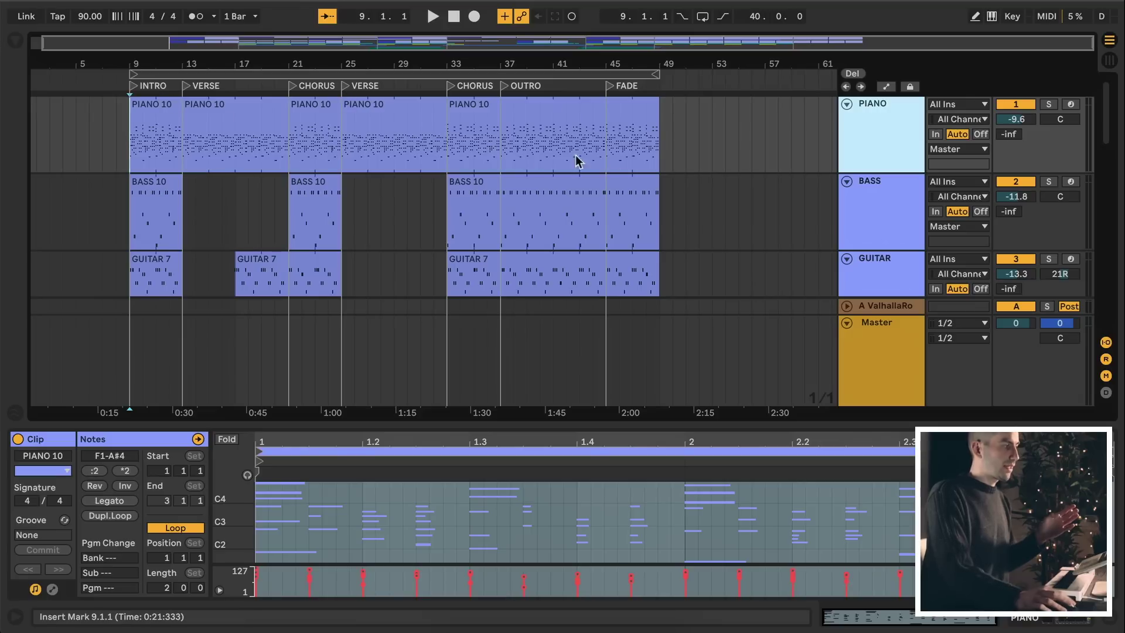
Examine the finished song's arrangement track by track, from PIANO, BASS and GUITAR through percussion, 808 drums and vocals.
{"action": "scroll", "coordinate": [402, 205], "scroll_direction": "down", "scroll_amount": 10}
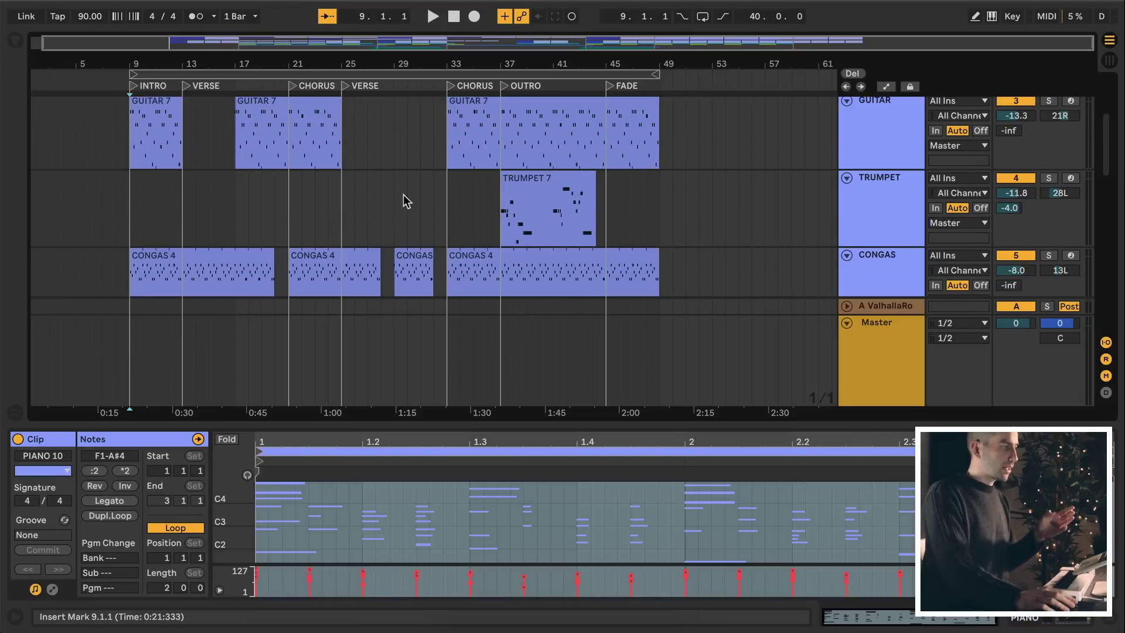
{"action": "scroll", "coordinate": [404, 189], "scroll_direction": "down", "scroll_amount": 10}
{"action": "scroll", "coordinate": [403, 189], "scroll_direction": "up", "scroll_amount": 5}
{"action": "scroll", "coordinate": [403, 189], "scroll_direction": "down", "scroll_amount": 6}
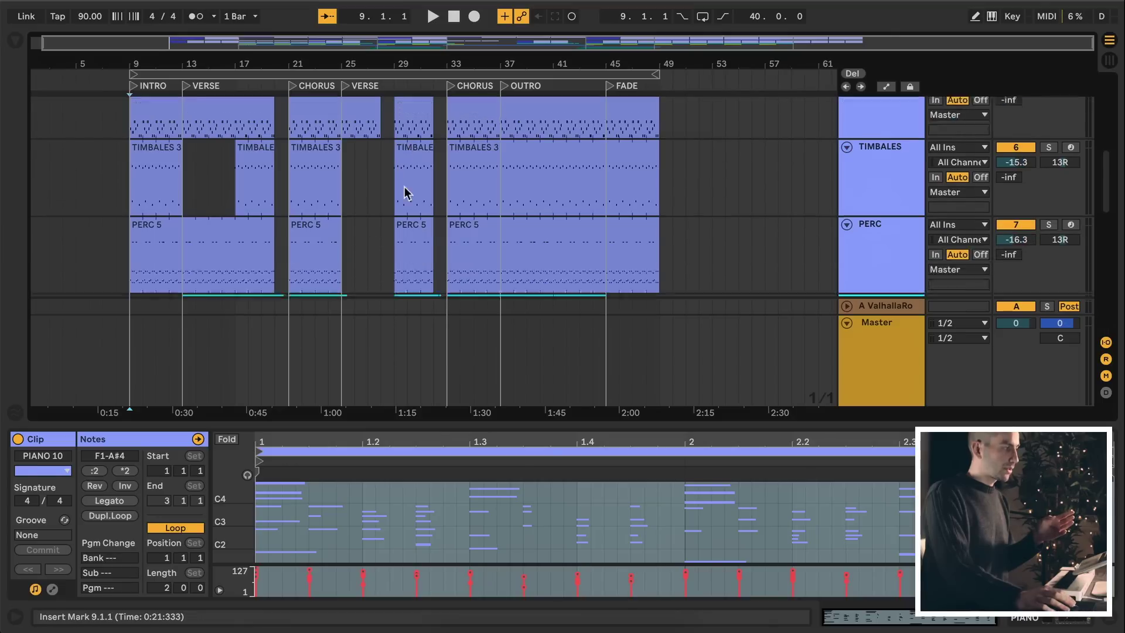
{"action": "scroll", "coordinate": [463, 197], "scroll_direction": "up", "scroll_amount": 3}
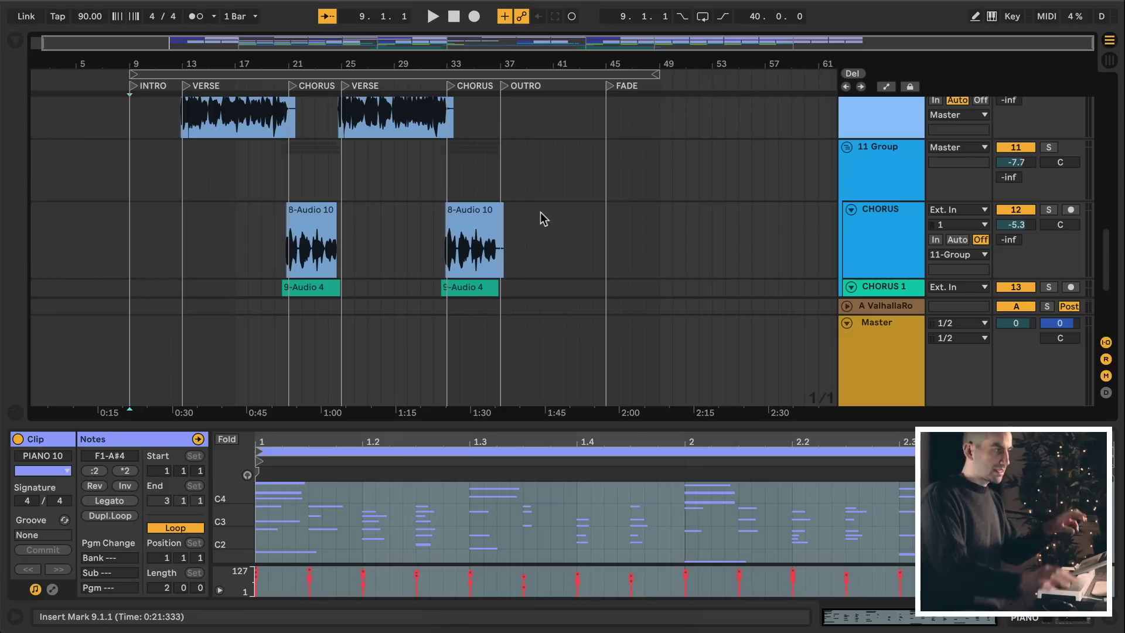
{"action": "scroll", "coordinate": [476, 234], "scroll_direction": "up", "scroll_amount": 10}
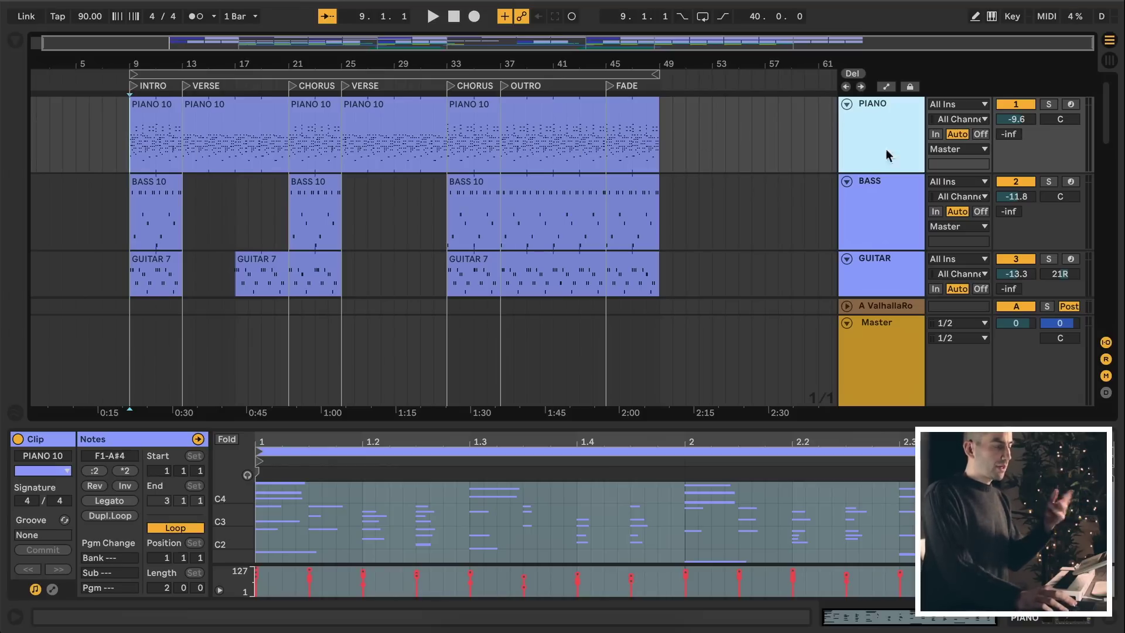
{"action": "scroll", "coordinate": [547, 202], "scroll_direction": "down", "scroll_amount": 4}
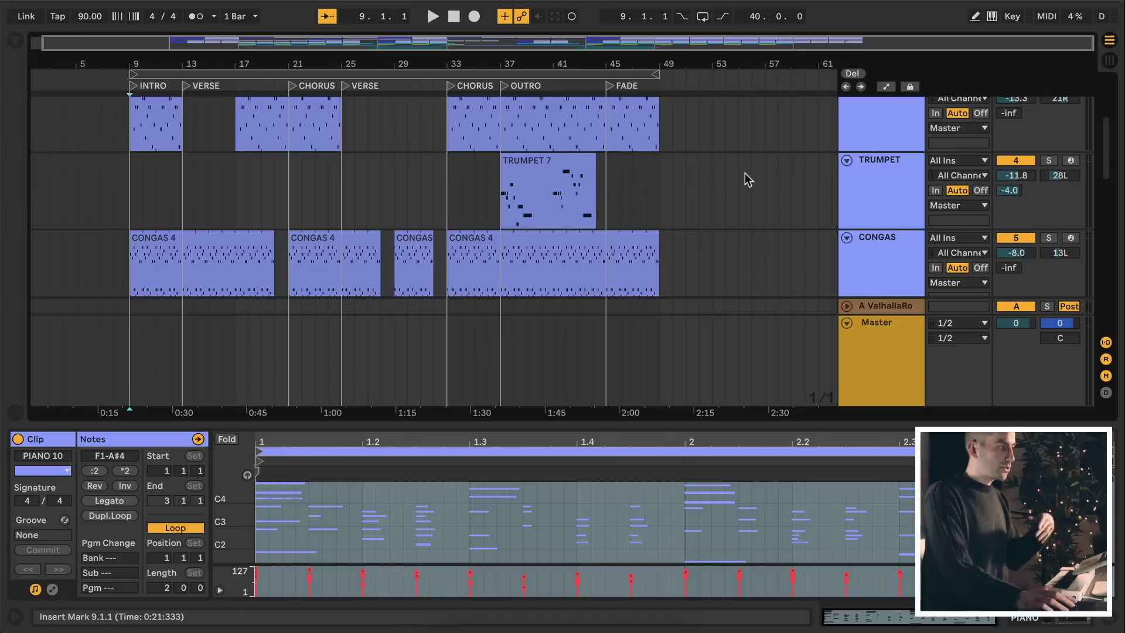
{"action": "scroll", "coordinate": [549, 197], "scroll_direction": "down", "scroll_amount": 1}
{"action": "scroll", "coordinate": [547, 200], "scroll_direction": "down", "scroll_amount": 5}
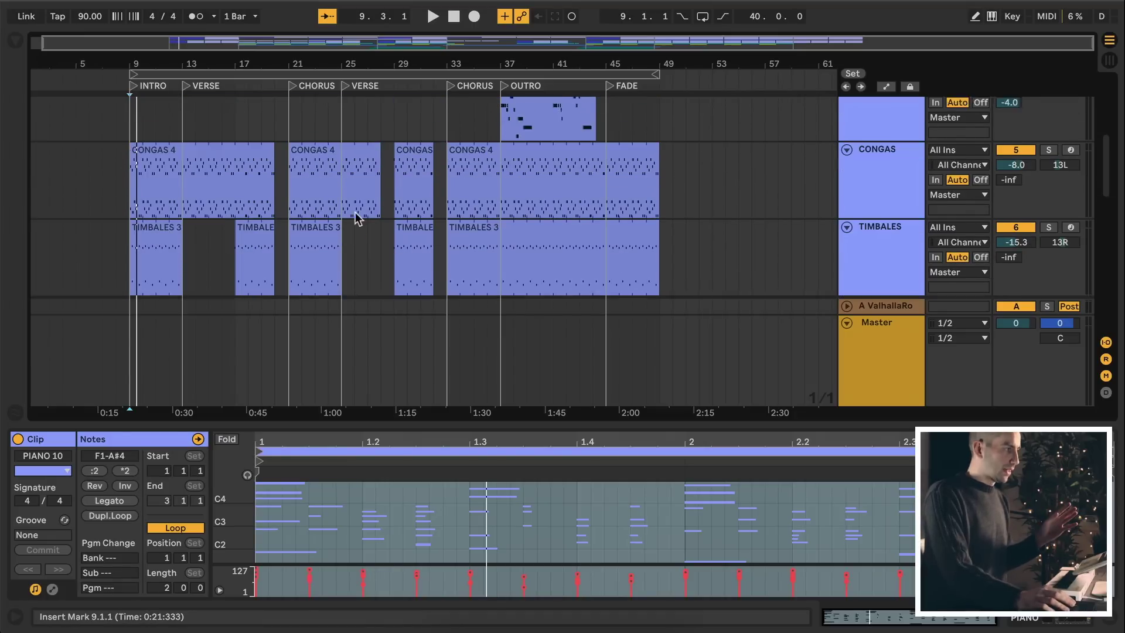
{"action": "scroll", "coordinate": [357, 215], "scroll_direction": "down", "scroll_amount": 3}
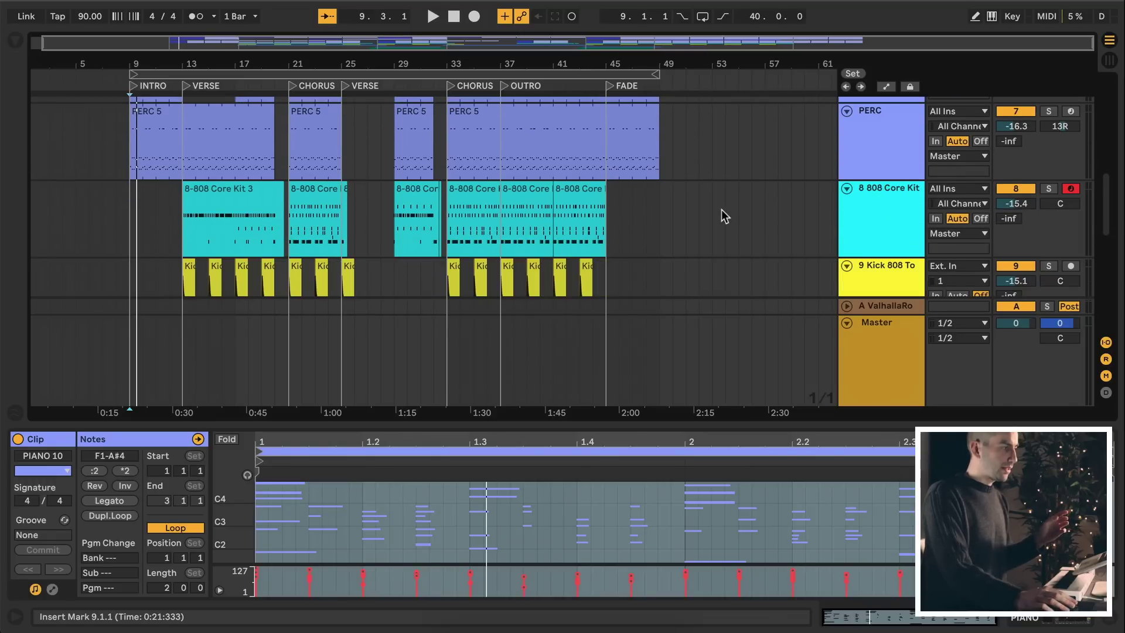
{"action": "scroll", "coordinate": [715, 212], "scroll_direction": "down", "scroll_amount": 4}
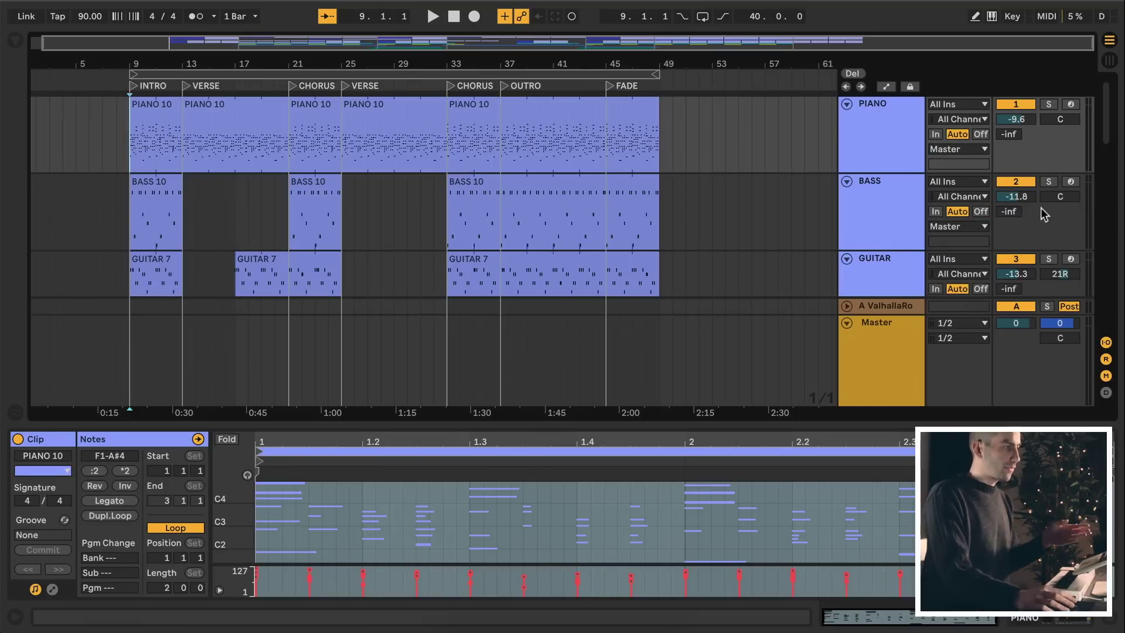
{"action": "left_click", "coordinate": [878, 104]}
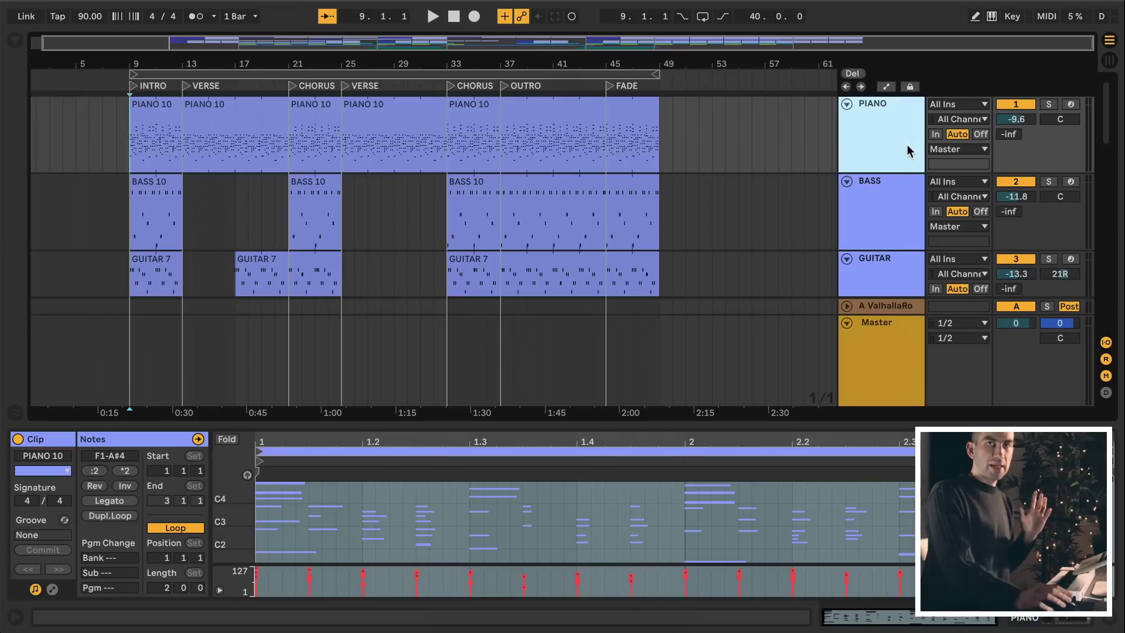
Rename the 8 808 Core Kit track as 808.
{"action": "scroll", "coordinate": [896, 134], "scroll_direction": "down", "scroll_amount": 1}
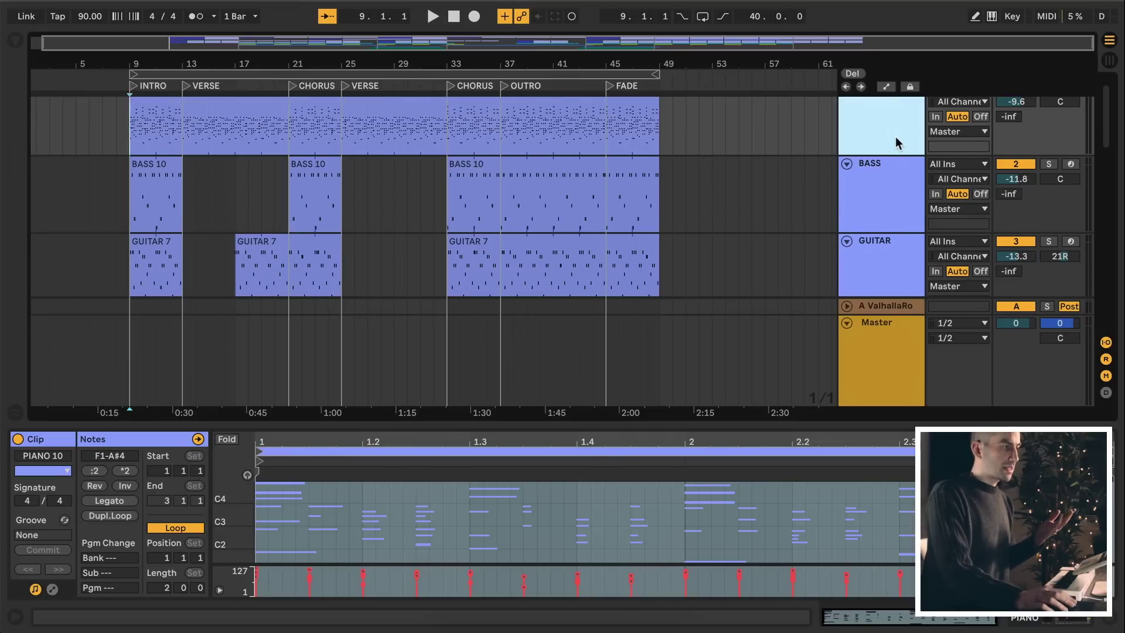
{"action": "scroll", "coordinate": [888, 165], "scroll_direction": "down", "scroll_amount": 1}
{"action": "scroll", "coordinate": [885, 169], "scroll_direction": "down", "scroll_amount": 8}
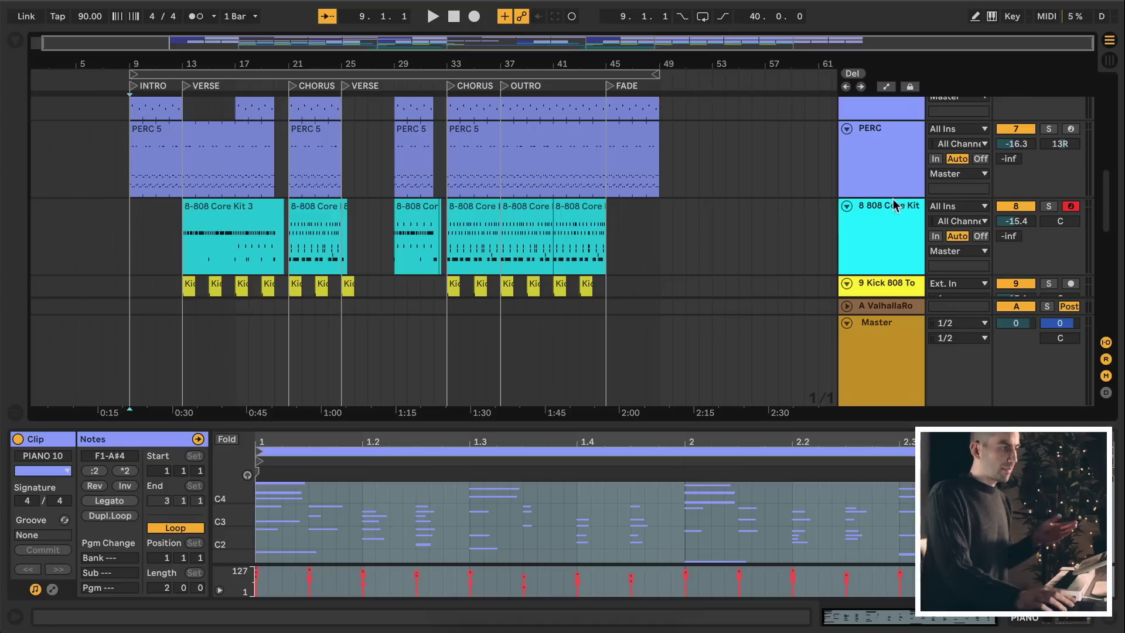
{"action": "left_click", "coordinate": [882, 164]}
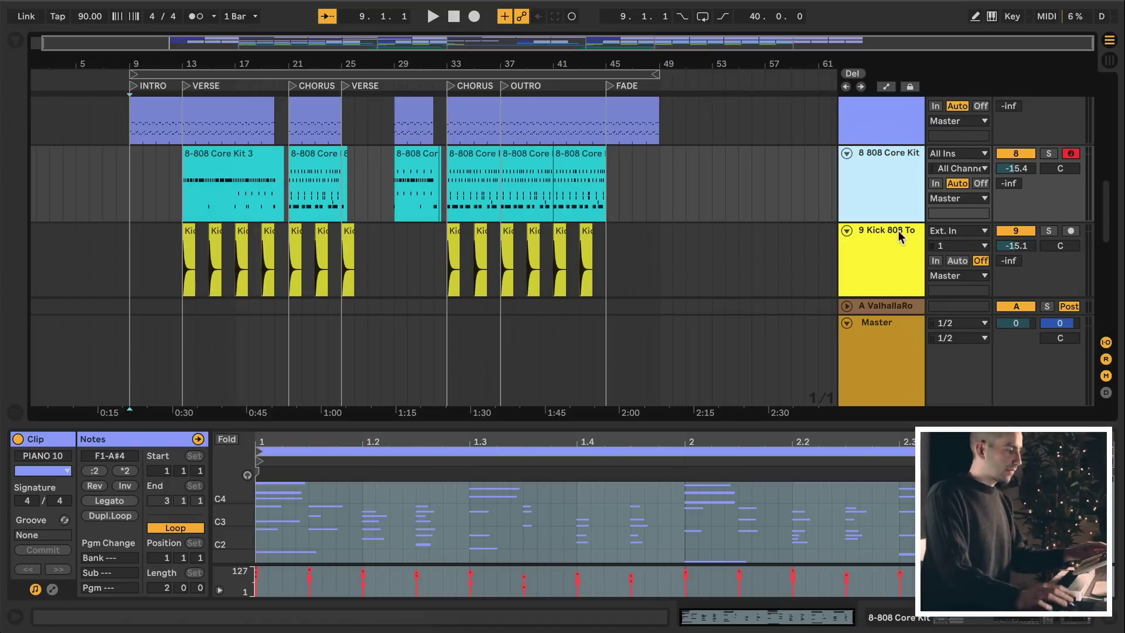
{"action": "key", "text": "ctrl+r"}
{"action": "type", "text": "808"}
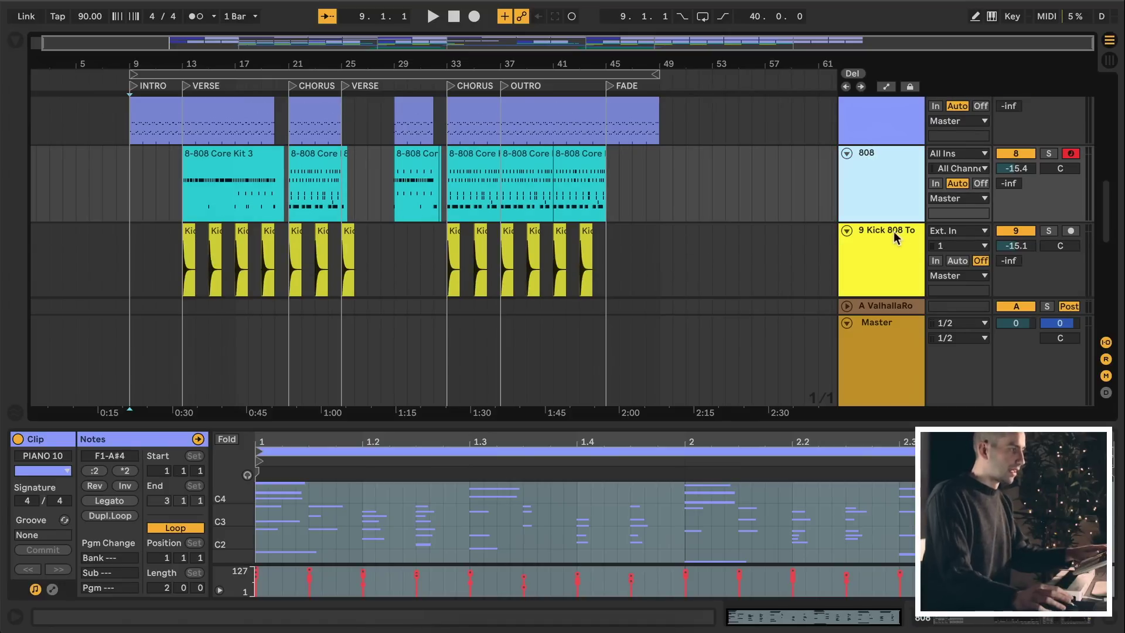
Rename the yellow 9 Kick 808 track as KICK.
{"action": "left_click", "coordinate": [894, 231]}
{"action": "key", "text": "ctrl+r"}
{"action": "type", "text": "KICK"}
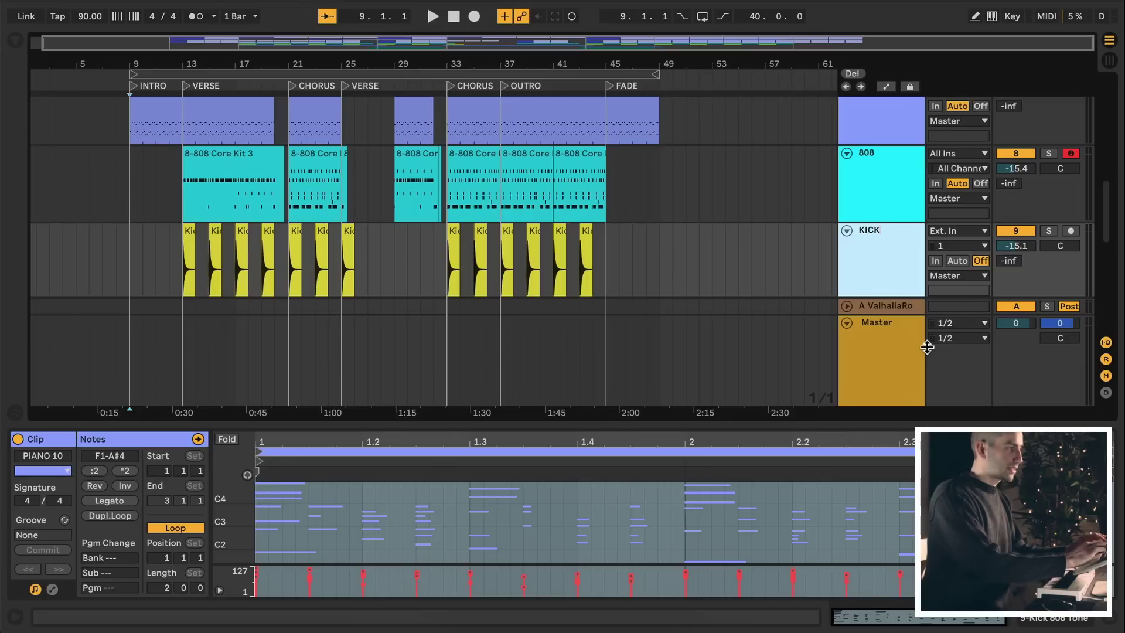
Review the 808, KICK and PIANO tracks in the arrangement and compare them with the mixer in Session View.
{"action": "left_click", "coordinate": [882, 168]}
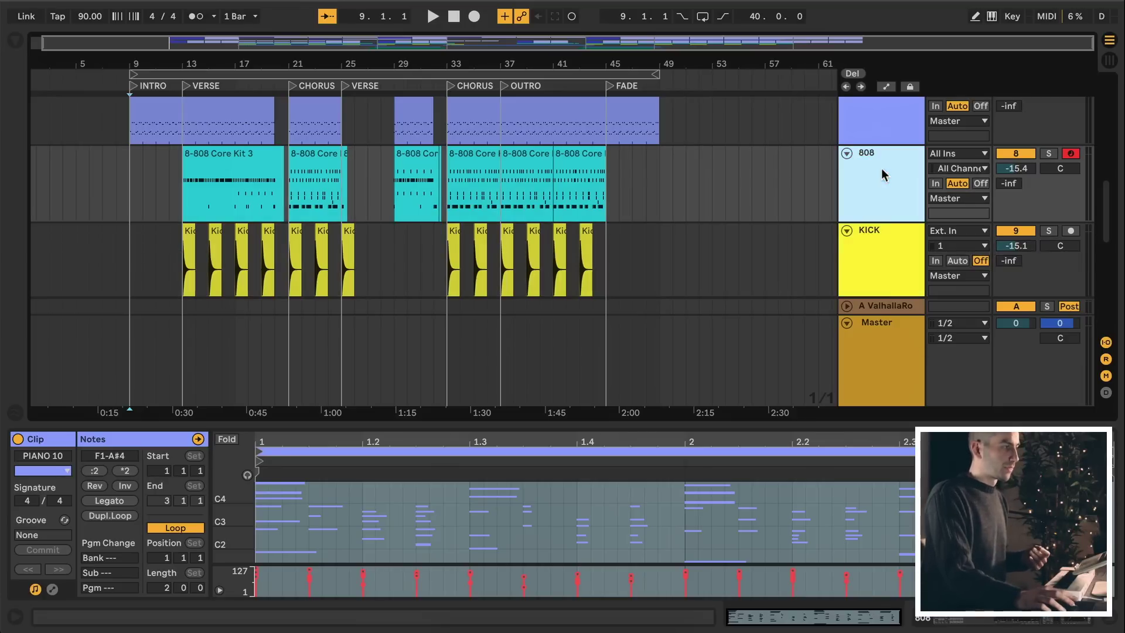
{"action": "left_click", "coordinate": [888, 237]}
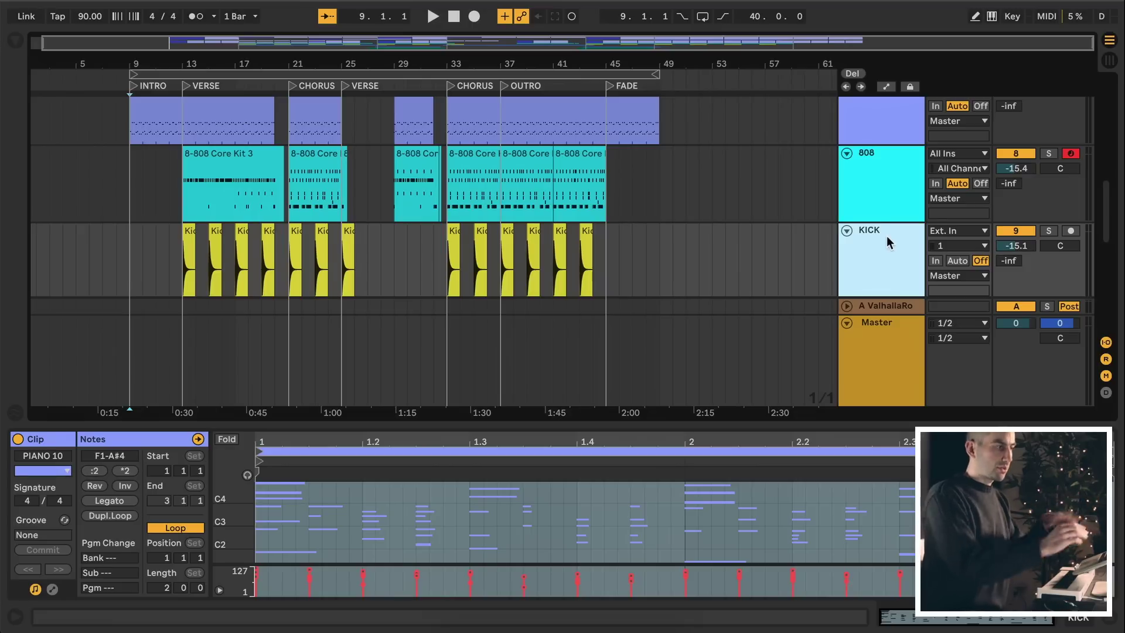
{"action": "scroll", "coordinate": [892, 226], "scroll_direction": "down", "scroll_amount": 10}
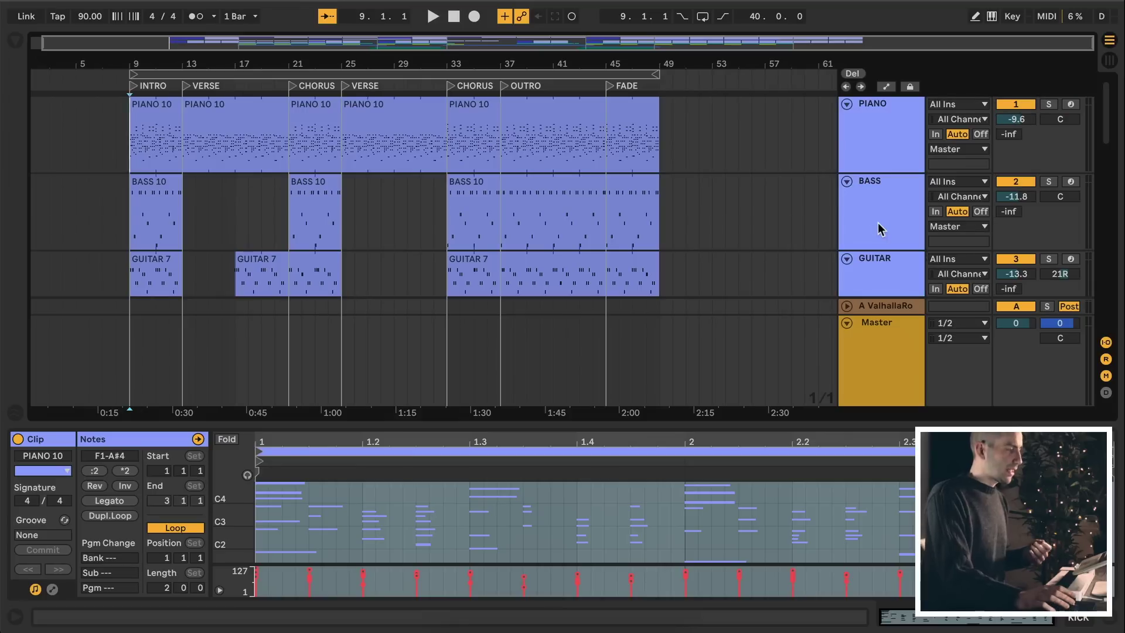
{"action": "left_click", "coordinate": [888, 108]}
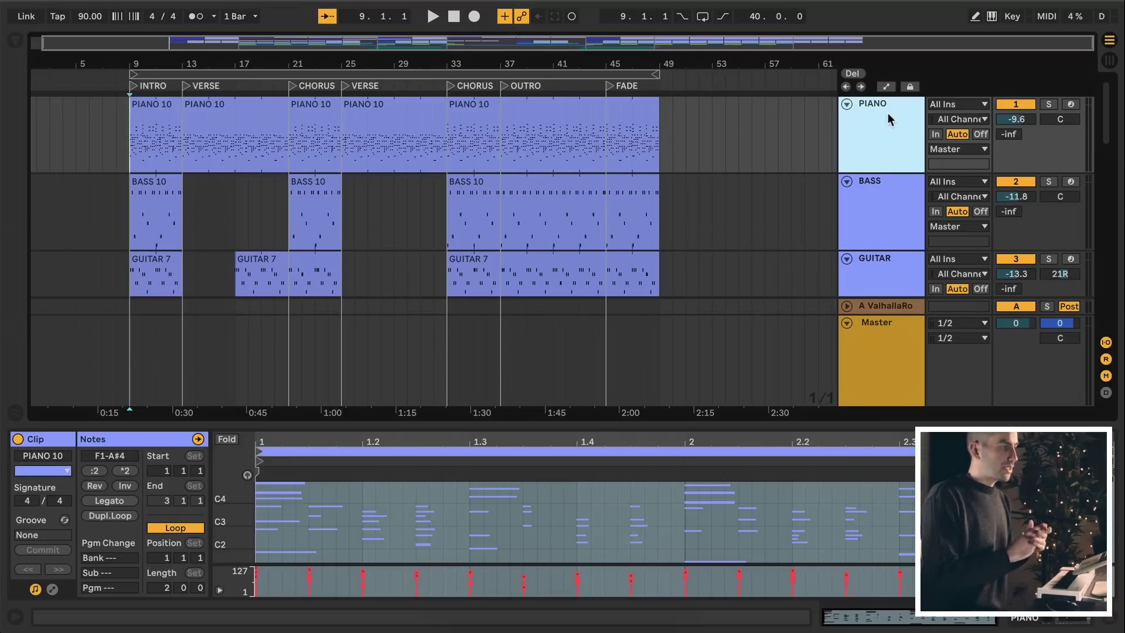
{"action": "key", "text": "ctrl+a"}
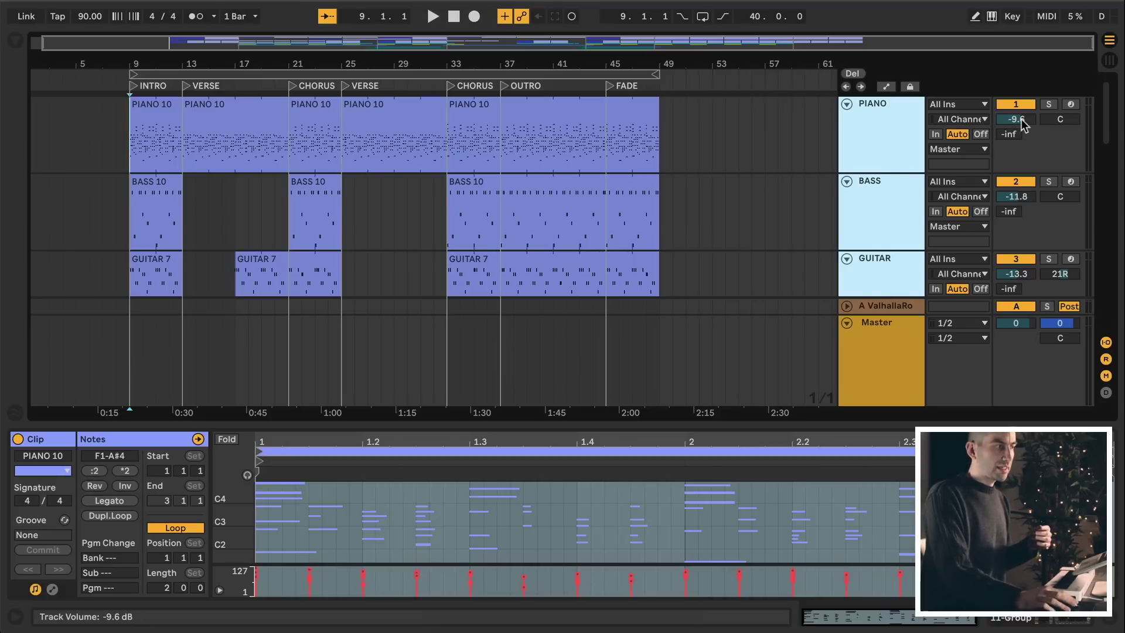
{"action": "left_click", "coordinate": [877, 110]}
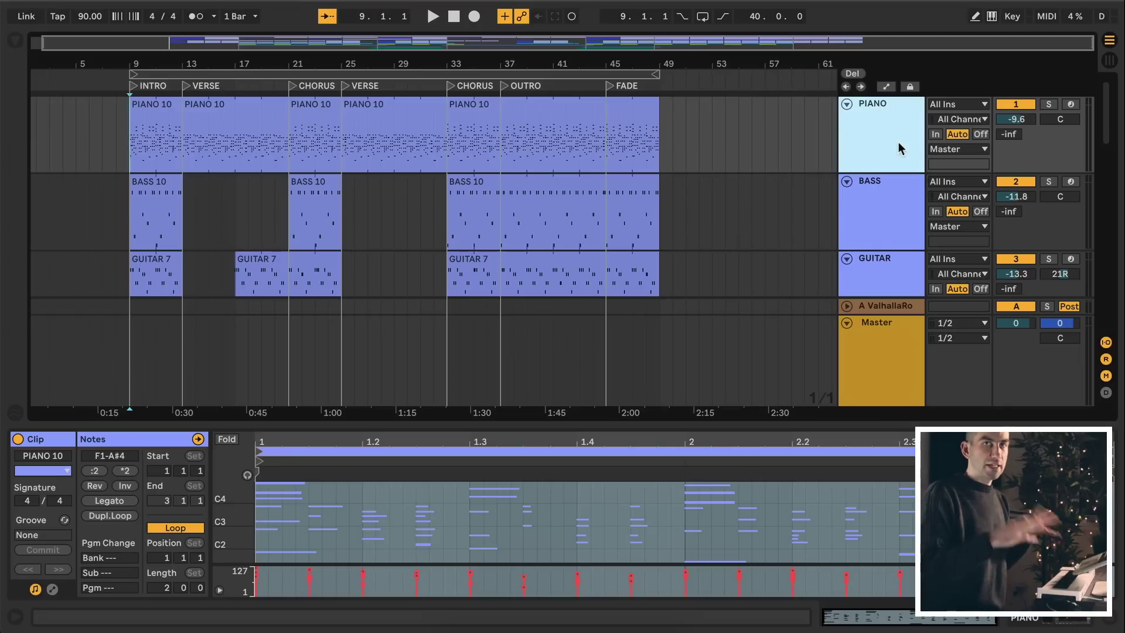
{"action": "key", "text": "Tab"}
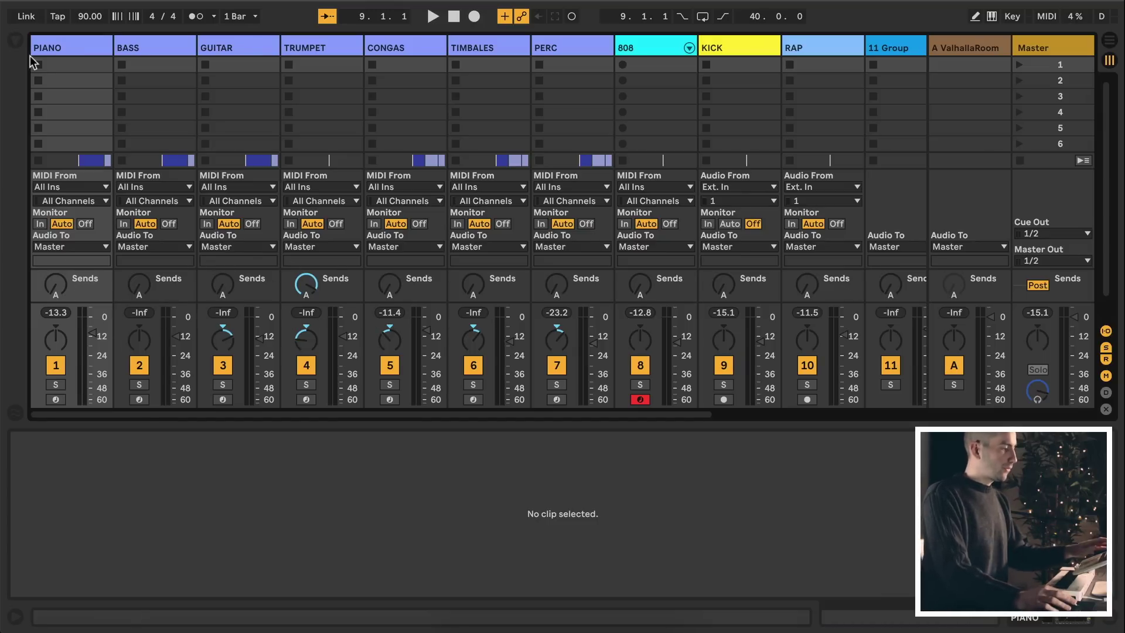
{"action": "key", "text": "Tab"}
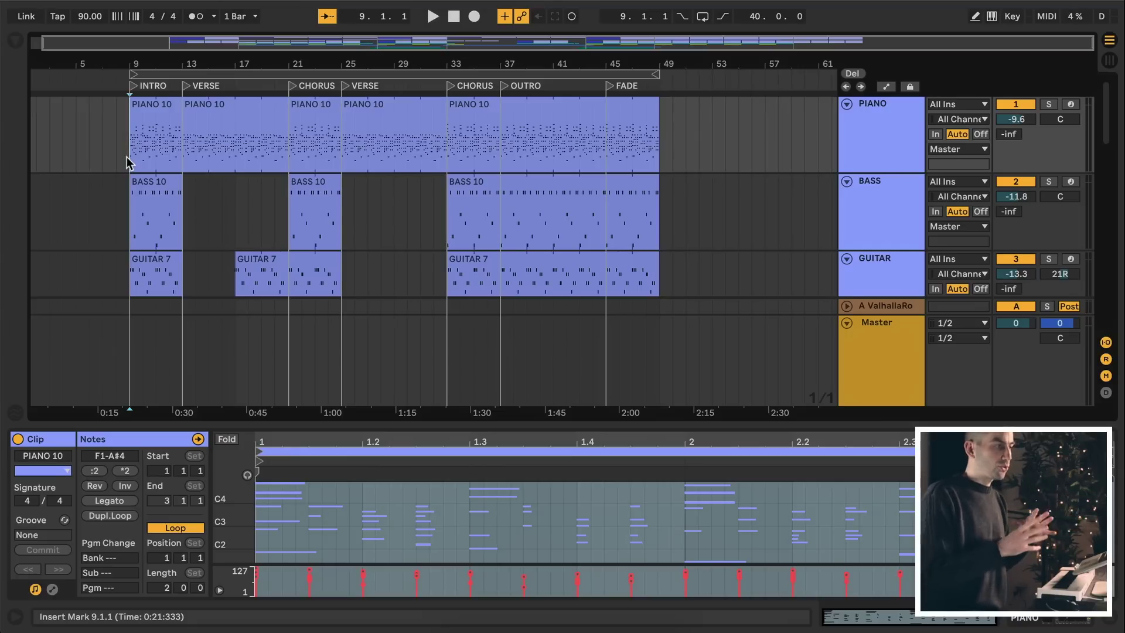
During playback from the INTRO locator, raise band 1 of the PIANO track's EQ Eight low cut to 163 Hz with a Q of 0.63.
{"action": "left_click", "coordinate": [891, 145]}
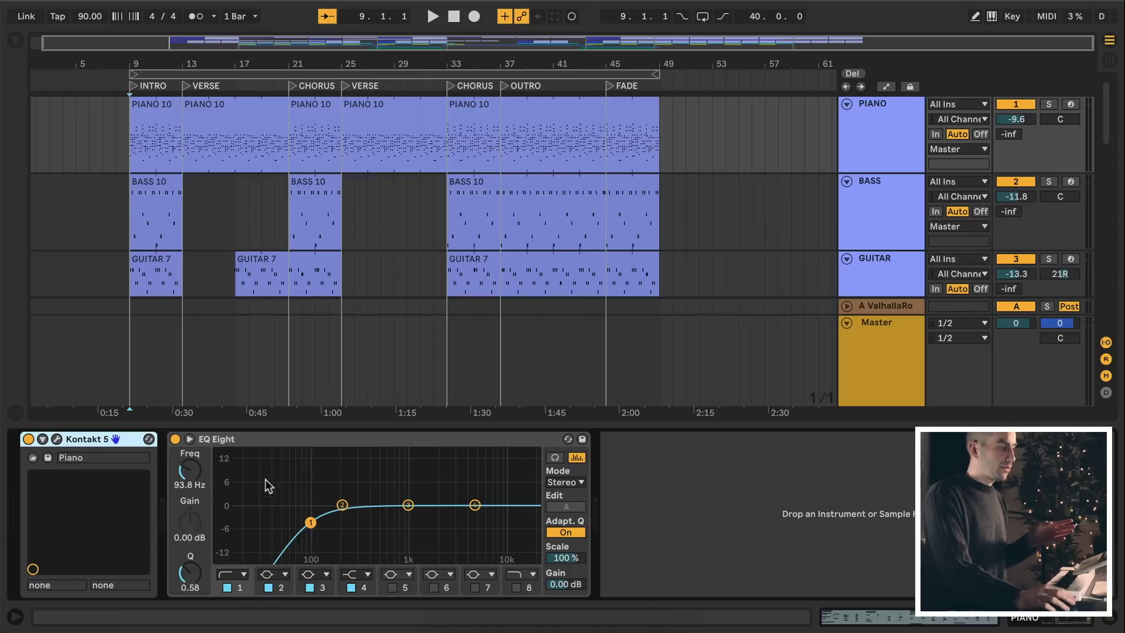
{"action": "left_click", "coordinate": [895, 201]}
{"action": "left_click", "coordinate": [892, 141]}
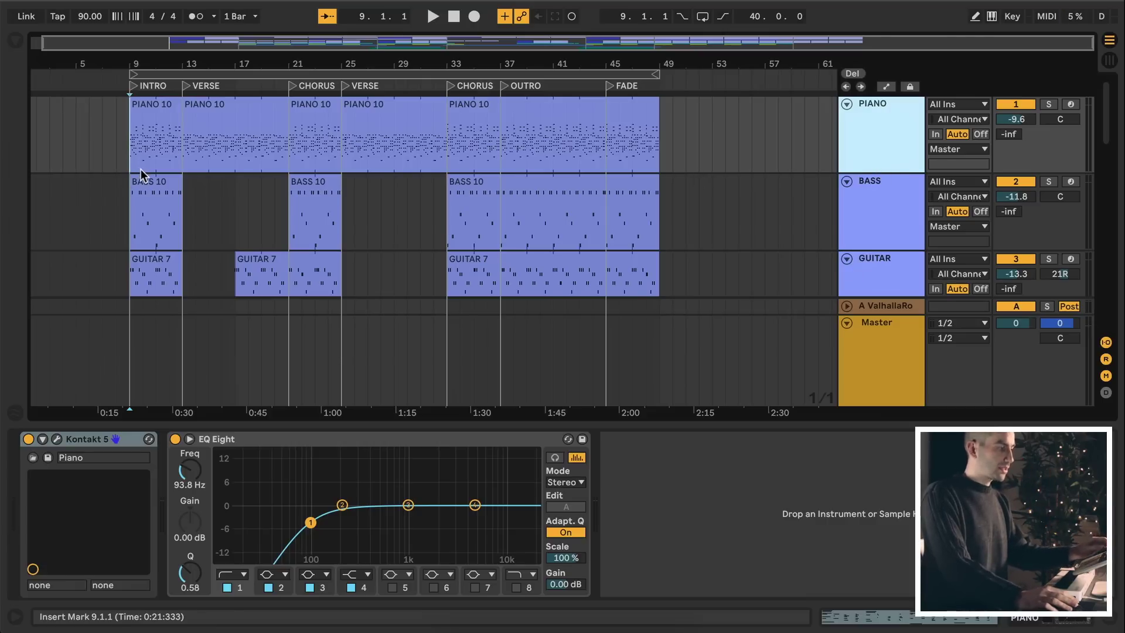
{"action": "key", "text": "space"}
{"action": "left_click_drag", "start_coordinate": [311, 522], "coordinate": [334, 520]}
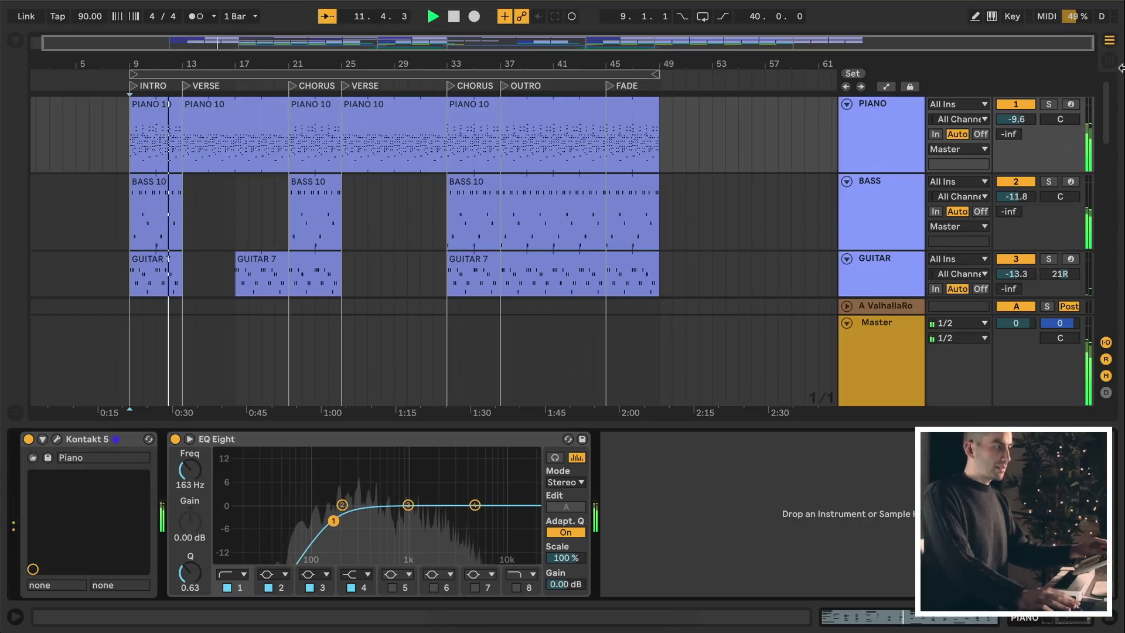
Audition the PIANO track soloed, unsolo it, and stop playback with the insert mark back at the INTRO locator.
{"action": "left_click", "coordinate": [1049, 104]}
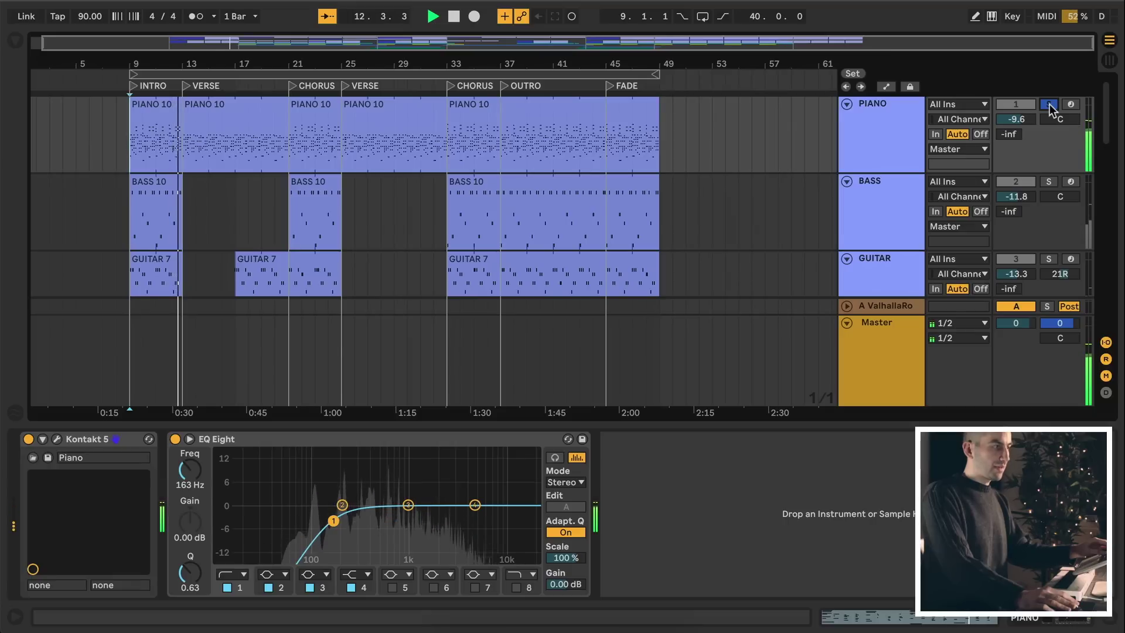
{"action": "left_click", "coordinate": [1049, 105]}
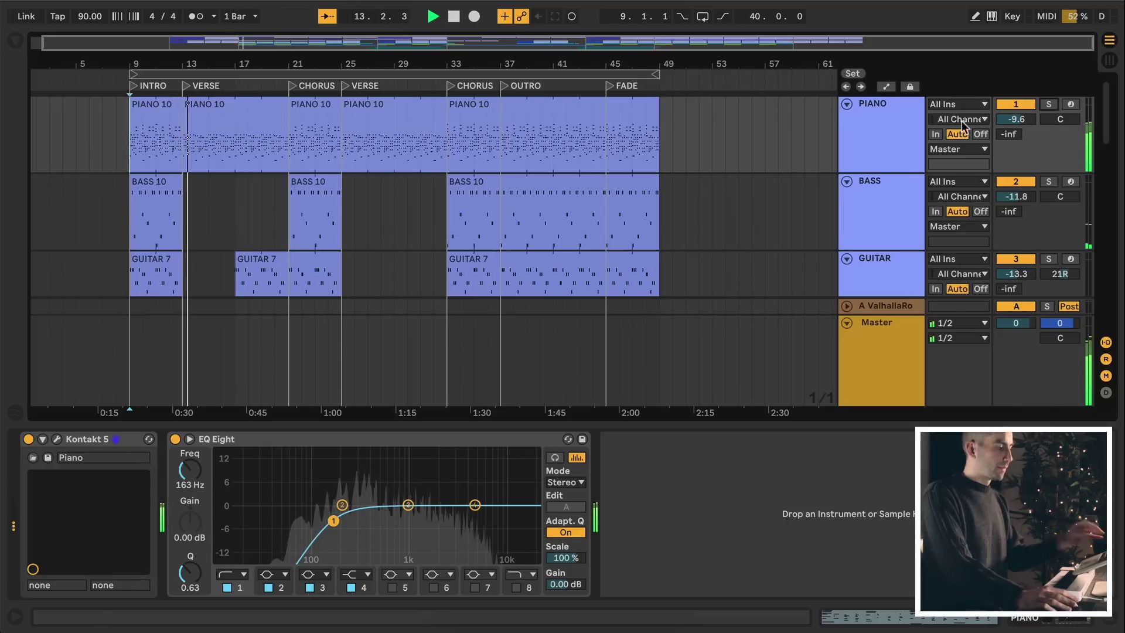
{"action": "key", "text": "space"}
{"action": "left_click", "coordinate": [128, 149]}
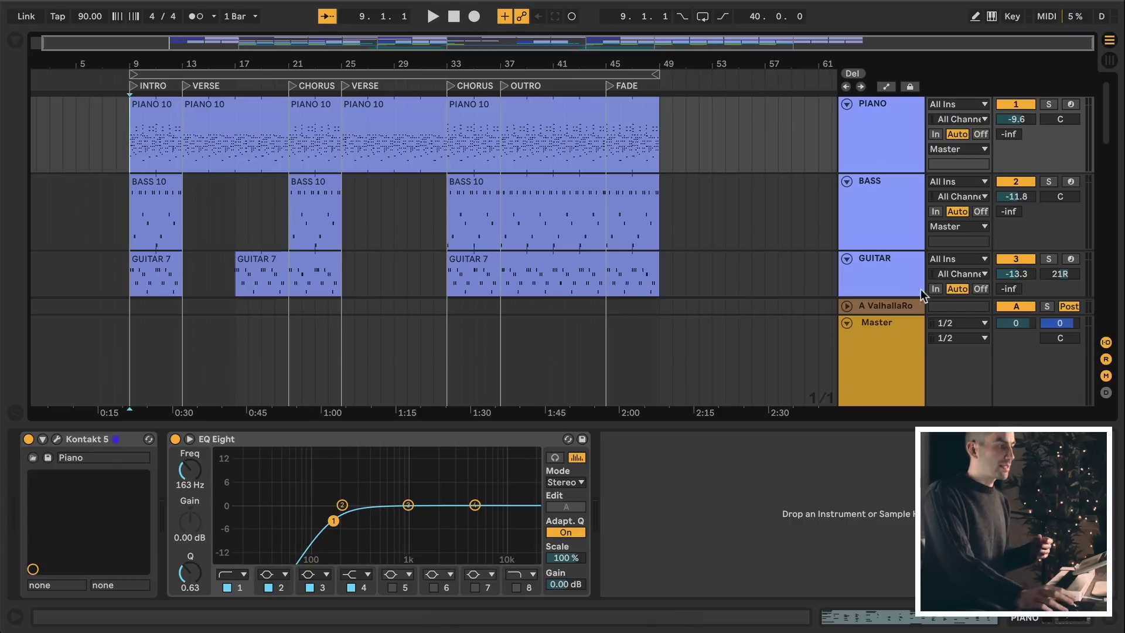
Compare the device chains of the BASS and GUITAR tracks, including the Glue Compressor and the EQ Eight curves.
{"action": "scroll", "coordinate": [824, 161], "scroll_direction": "down", "scroll_amount": 1}
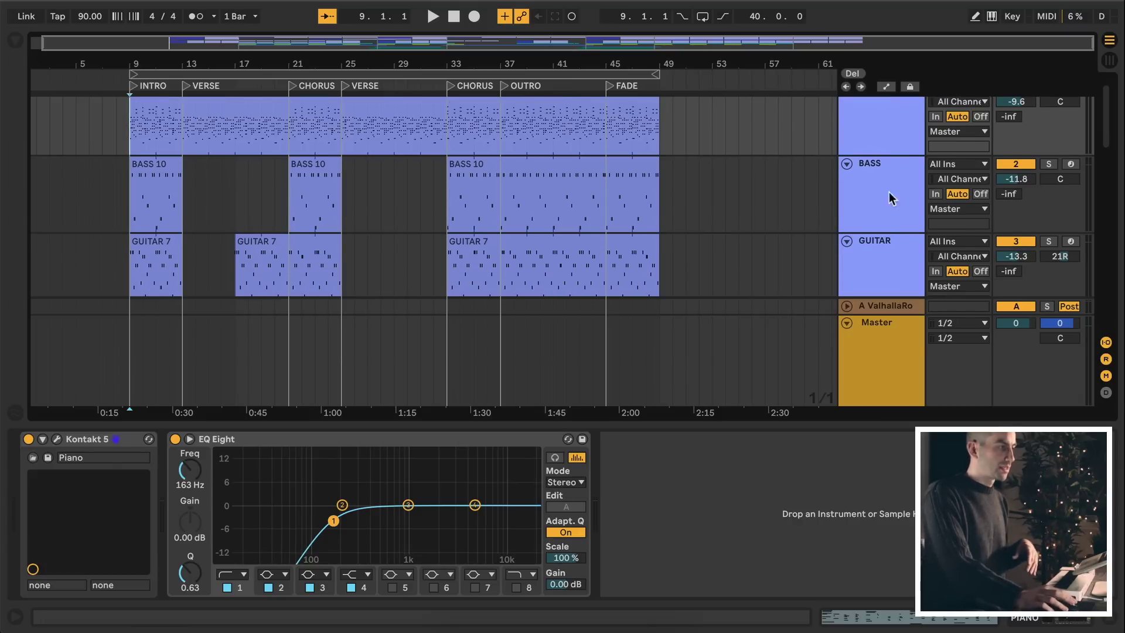
{"action": "left_click", "coordinate": [880, 167]}
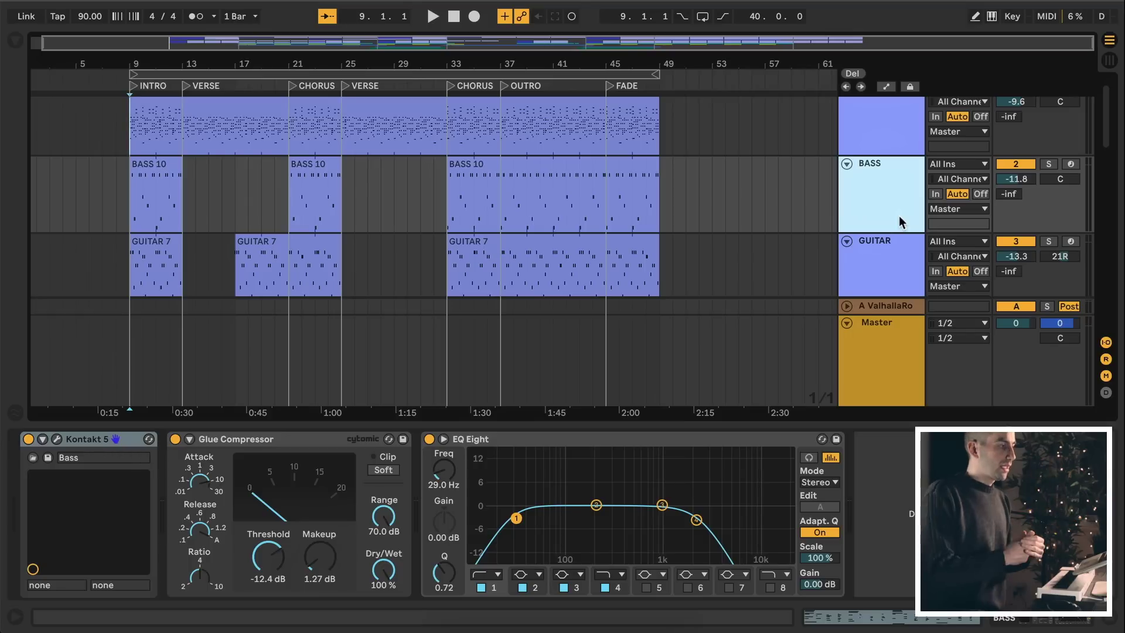
{"action": "scroll", "coordinate": [885, 199], "scroll_direction": "up", "scroll_amount": 1}
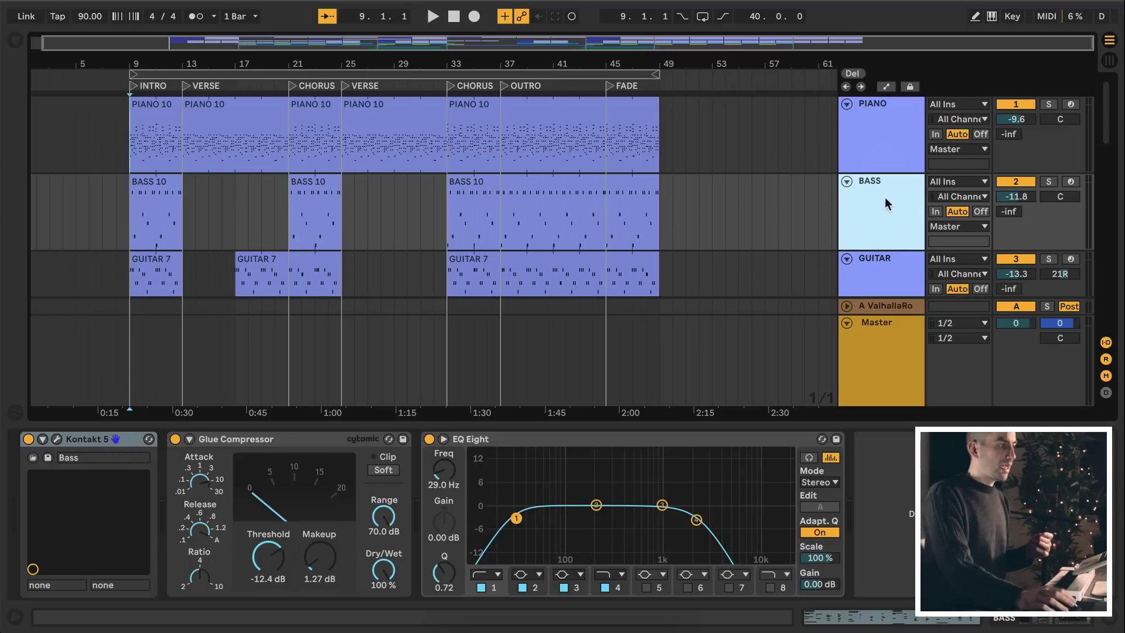
{"action": "left_click", "coordinate": [890, 112]}
{"action": "scroll", "coordinate": [890, 180], "scroll_direction": "down", "scroll_amount": 1}
{"action": "left_click", "coordinate": [877, 251]}
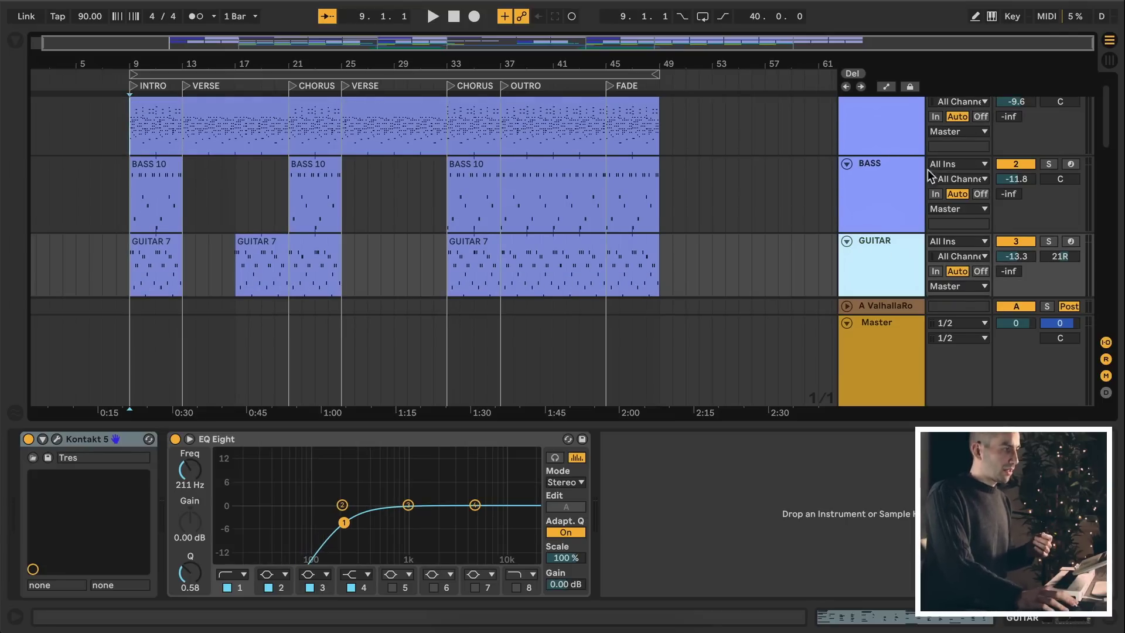
{"action": "left_click", "coordinate": [884, 163]}
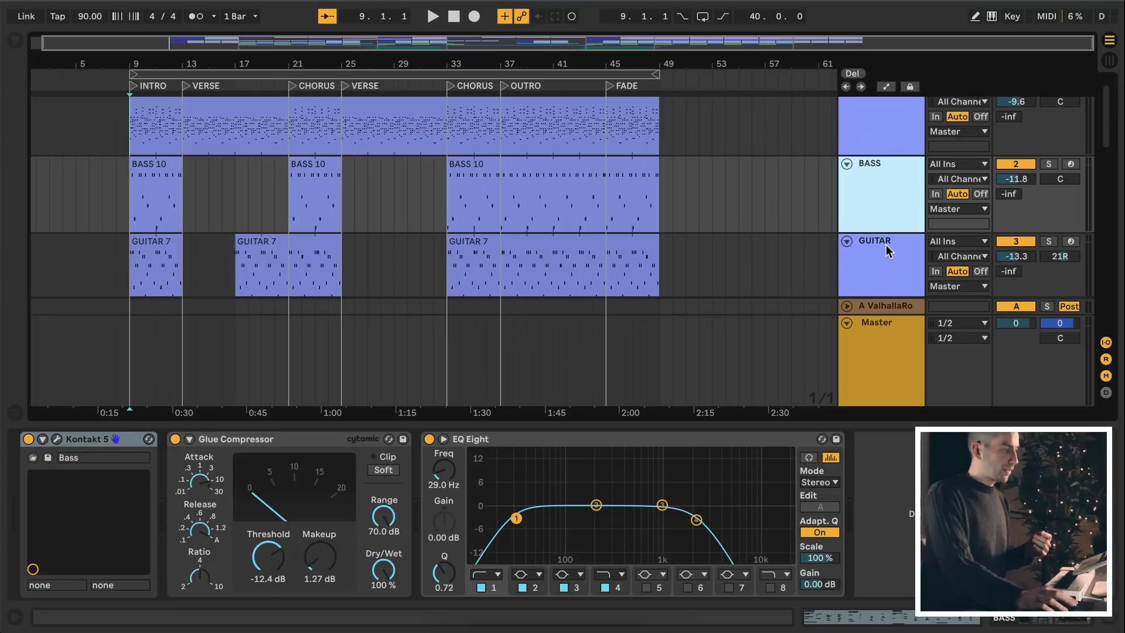
{"action": "left_click", "coordinate": [887, 246]}
{"action": "scroll", "coordinate": [886, 240], "scroll_direction": "up", "scroll_amount": 1}
{"action": "left_click", "coordinate": [884, 194]}
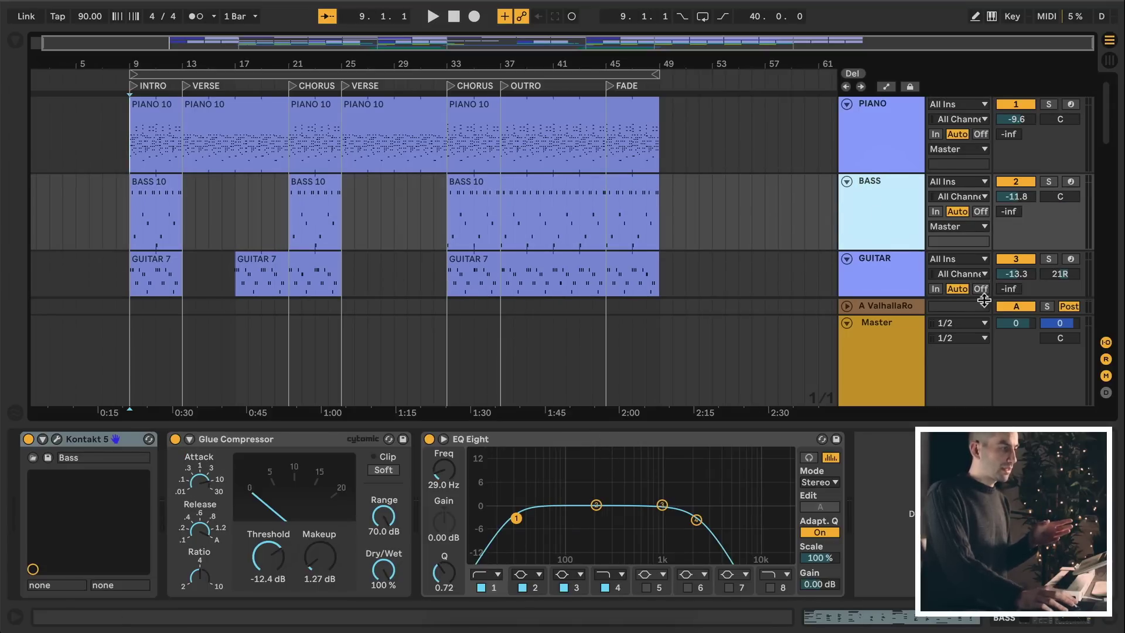
{"action": "left_click", "coordinate": [886, 268]}
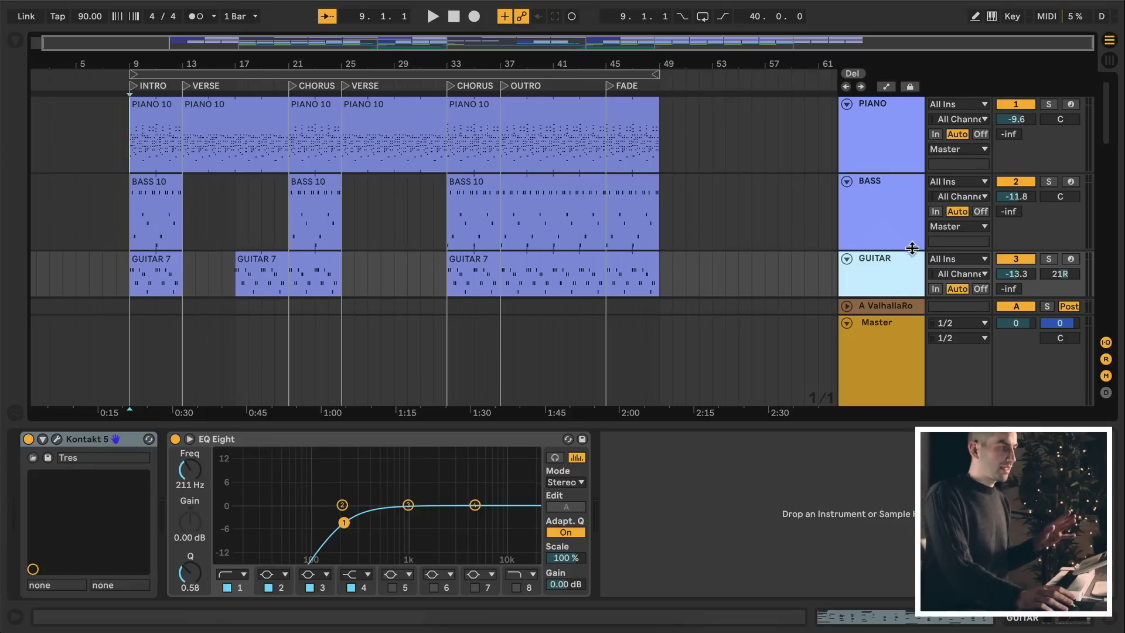
{"action": "left_click", "coordinate": [890, 184]}
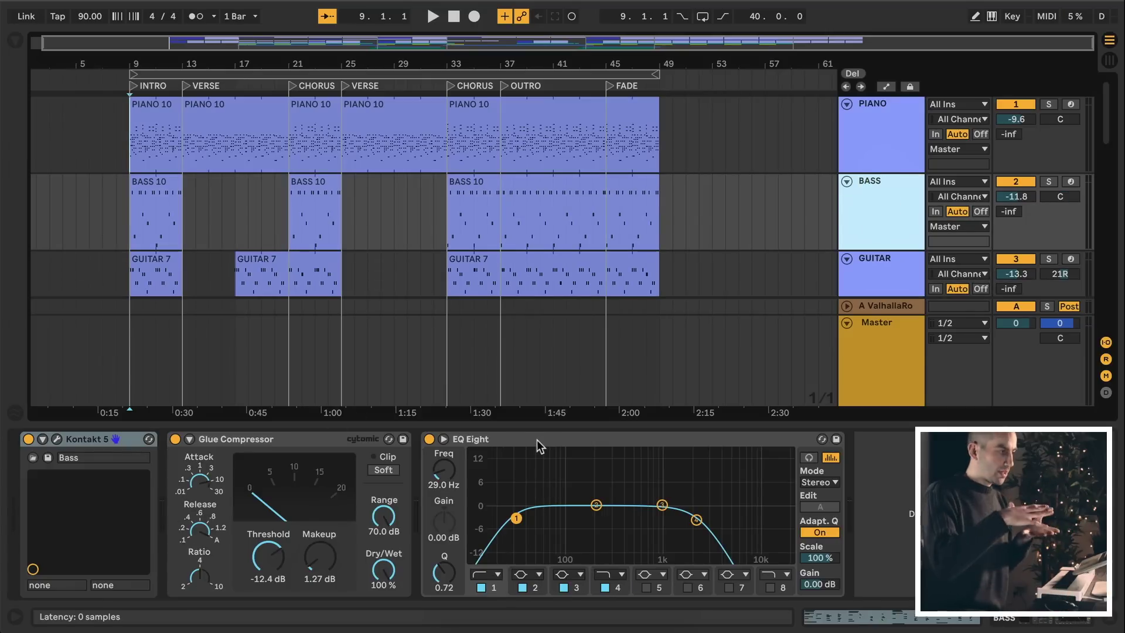
Examine the 808 track's device chain and select its Drum Buss to inspect the settings.
{"action": "scroll", "coordinate": [904, 232], "scroll_direction": "down", "scroll_amount": 1}
{"action": "scroll", "coordinate": [904, 231], "scroll_direction": "down", "scroll_amount": 3}
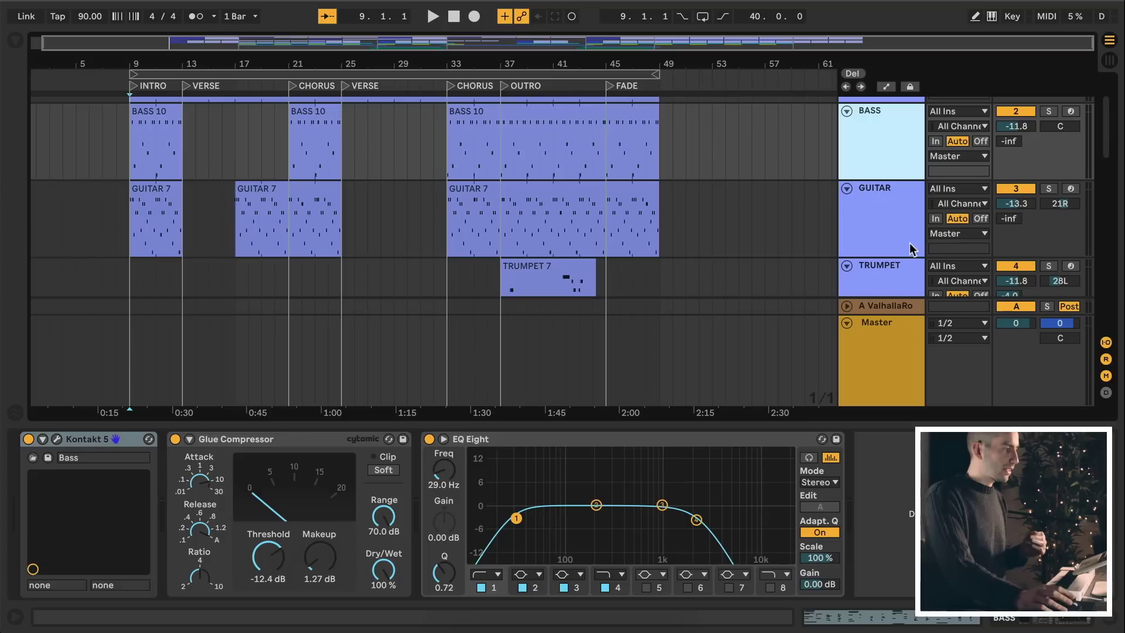
{"action": "scroll", "coordinate": [910, 223], "scroll_direction": "down", "scroll_amount": 4}
{"action": "scroll", "coordinate": [907, 223], "scroll_direction": "down", "scroll_amount": 5}
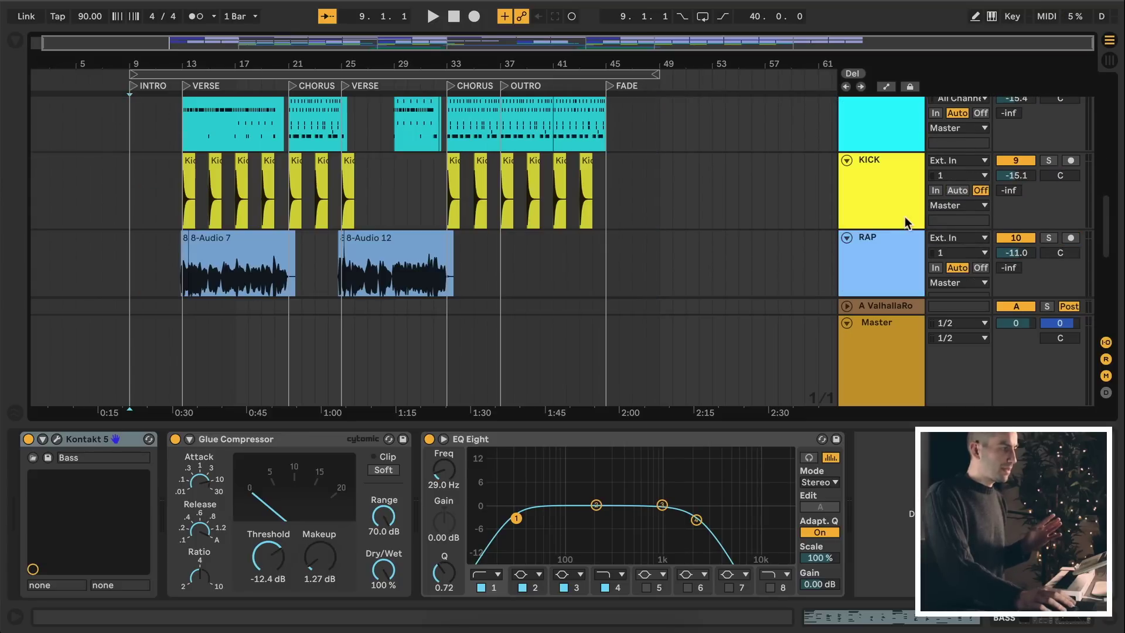
{"action": "left_click", "coordinate": [873, 203]}
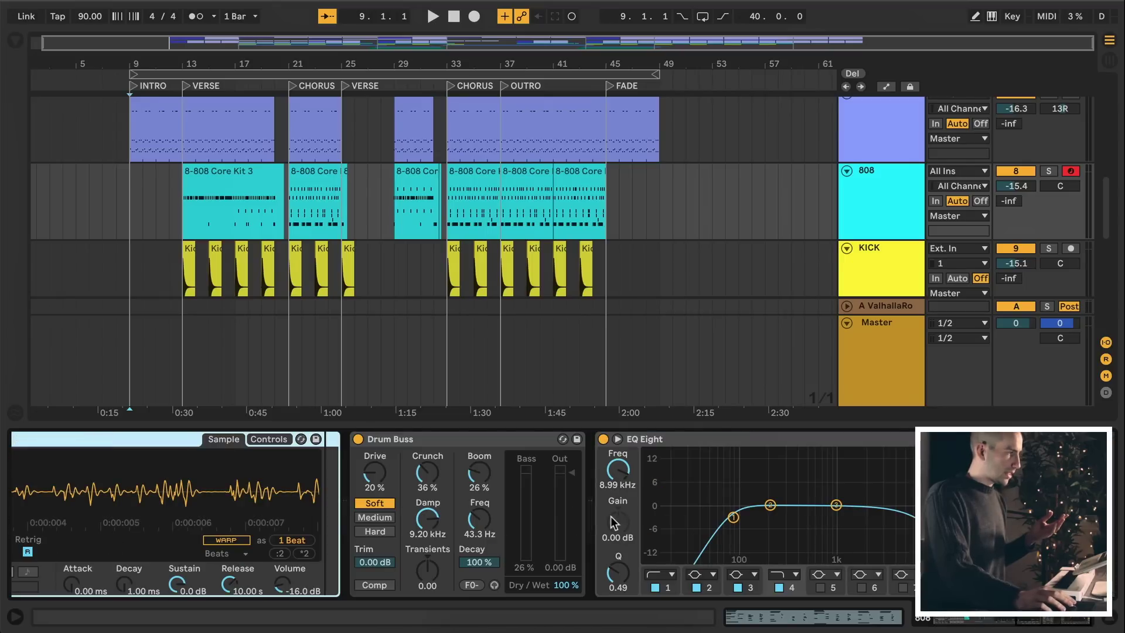
{"action": "left_click", "coordinate": [439, 441]}
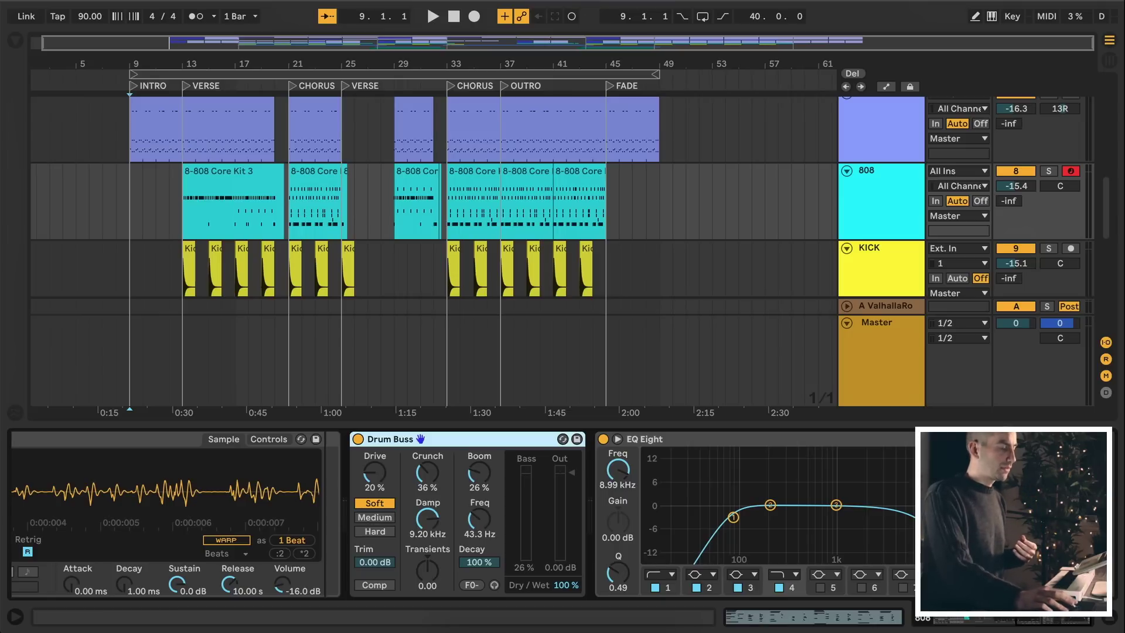
Revisit the GUITAR and TRUMPET tracks to examine their effects and placement among the song's sections.
{"action": "scroll", "coordinate": [879, 252], "scroll_direction": "down", "scroll_amount": 2}
{"action": "scroll", "coordinate": [891, 243], "scroll_direction": "up", "scroll_amount": 6}
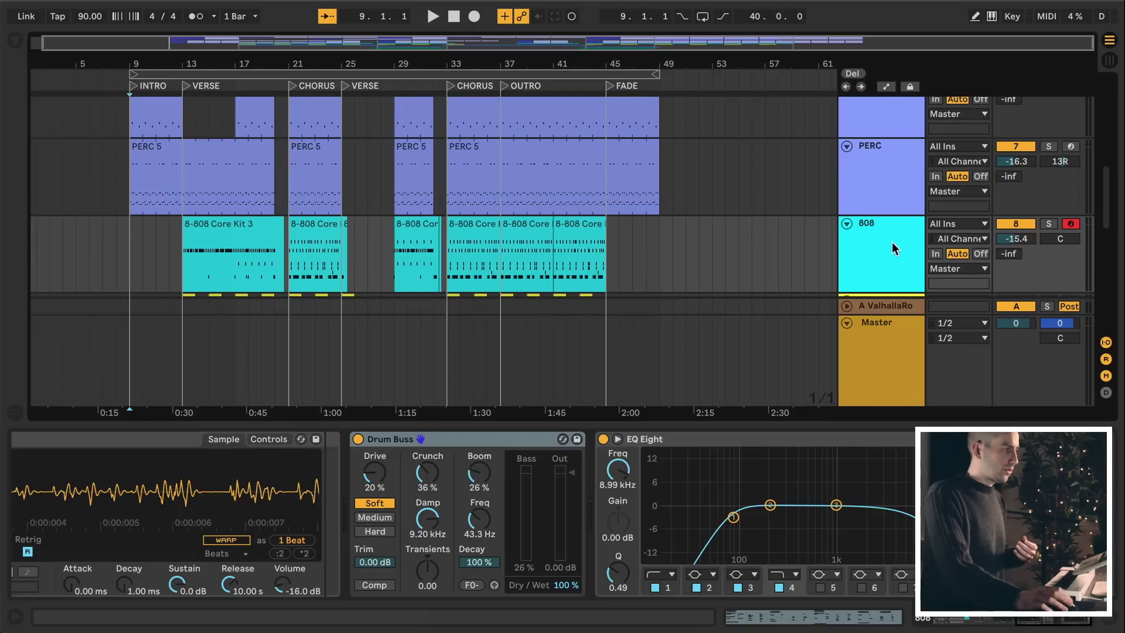
{"action": "left_click", "coordinate": [894, 245]}
{"action": "left_click", "coordinate": [891, 270]}
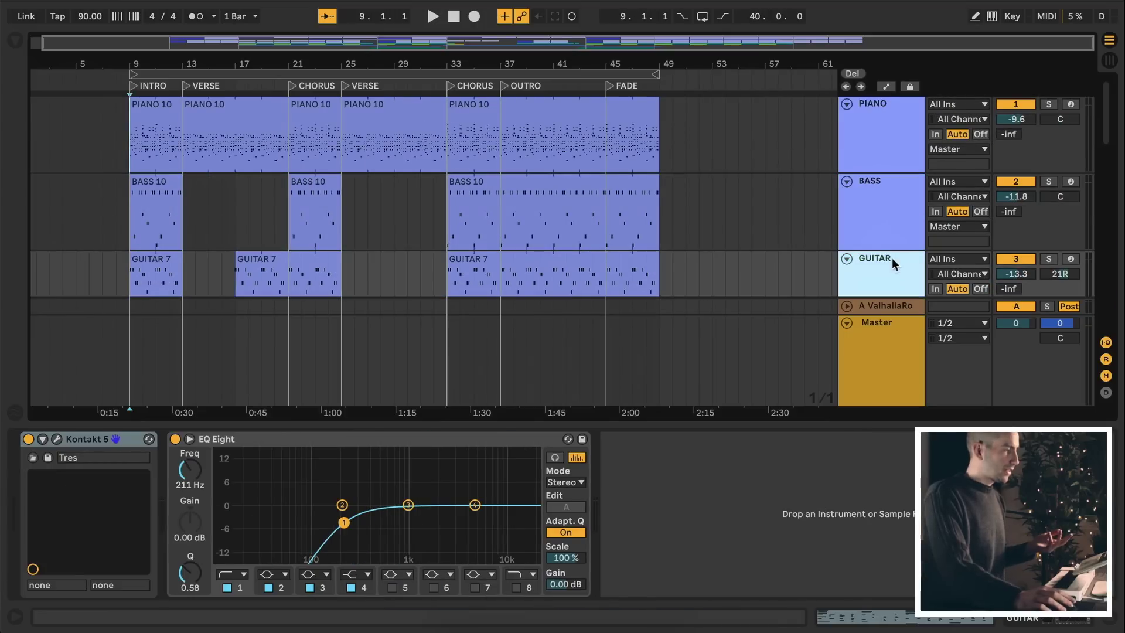
{"action": "scroll", "coordinate": [892, 258], "scroll_direction": "down", "scroll_amount": 3}
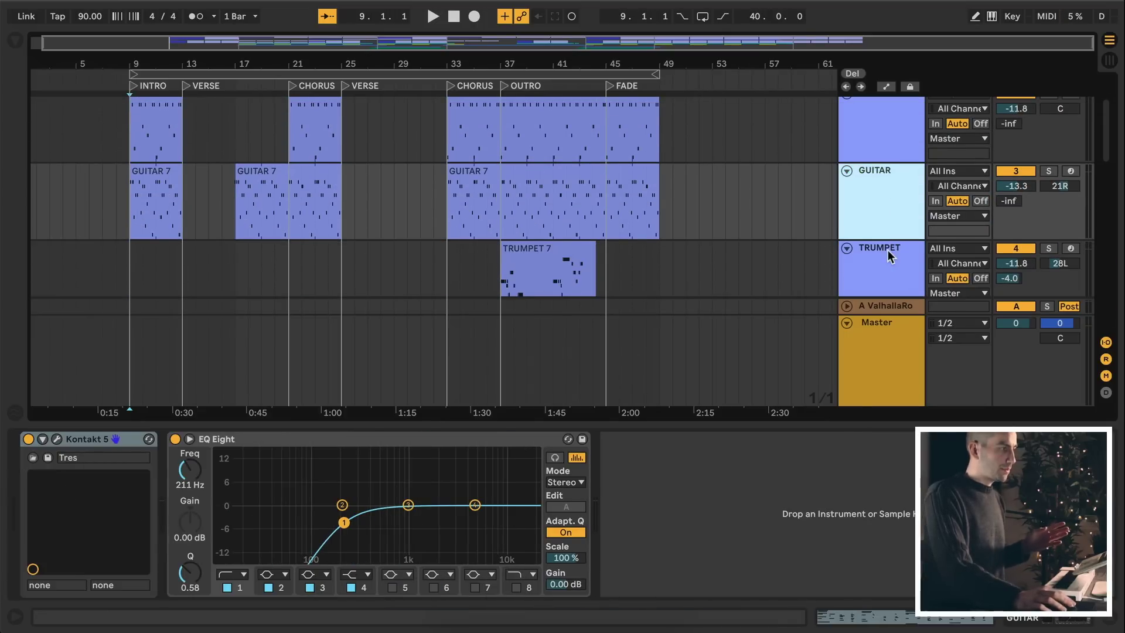
{"action": "left_click", "coordinate": [888, 249]}
{"action": "scroll", "coordinate": [884, 251], "scroll_direction": "down", "scroll_amount": 3}
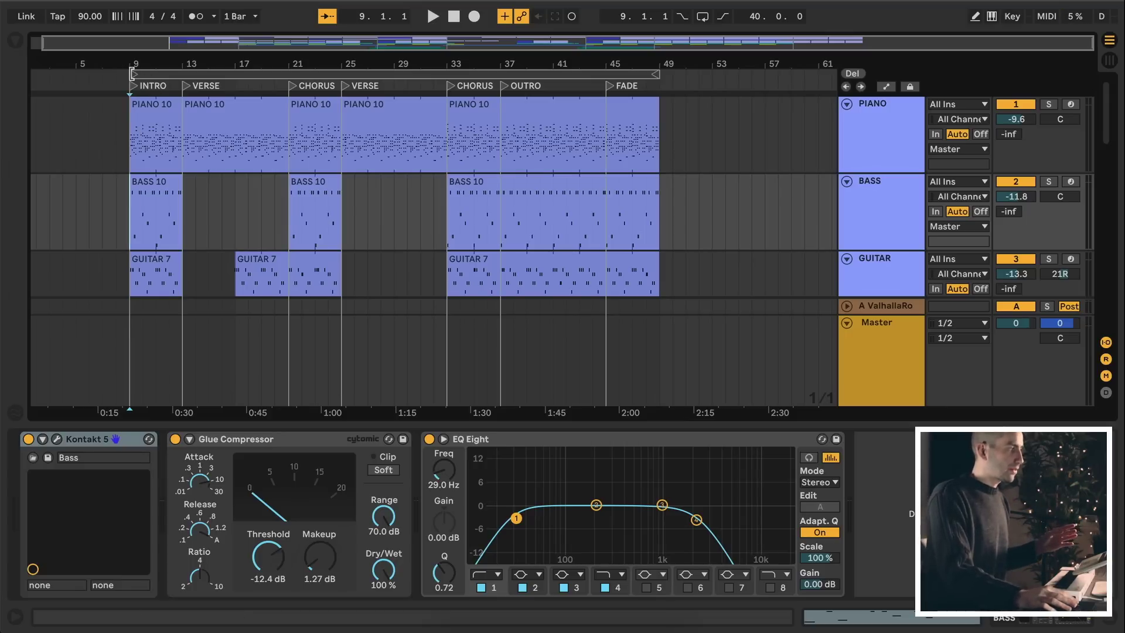
{"action": "left_click", "coordinate": [139, 76]}
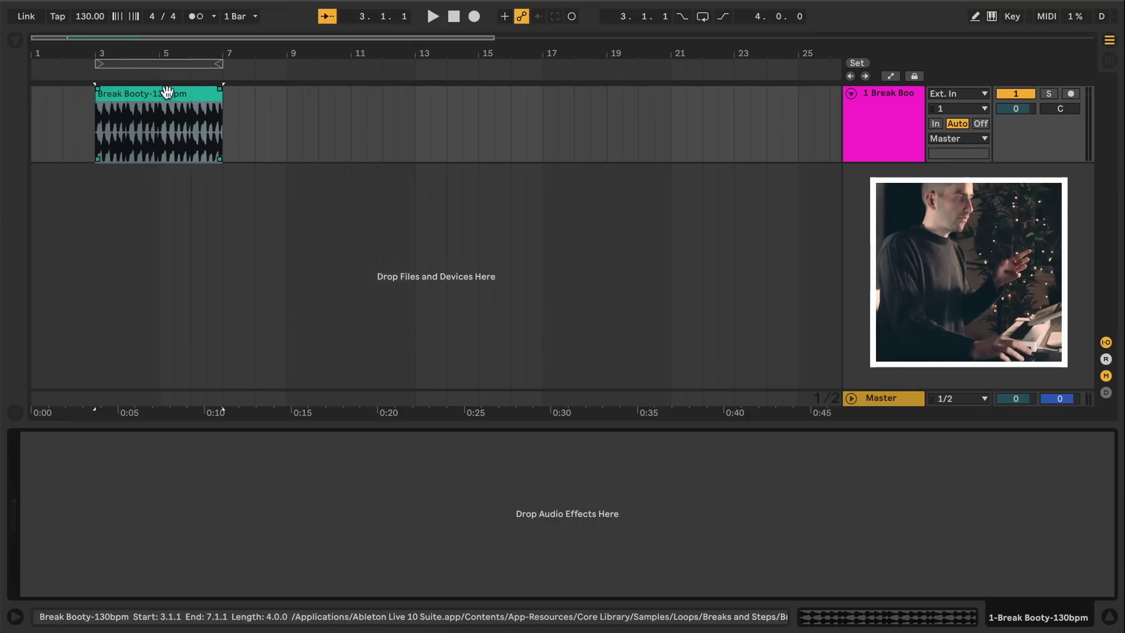
Search the browser for "wide", load the Wide & Warm Master rack onto the Break Booty track, and reveal the devices inside it.
{"action": "left_click", "coordinate": [101, 136]}
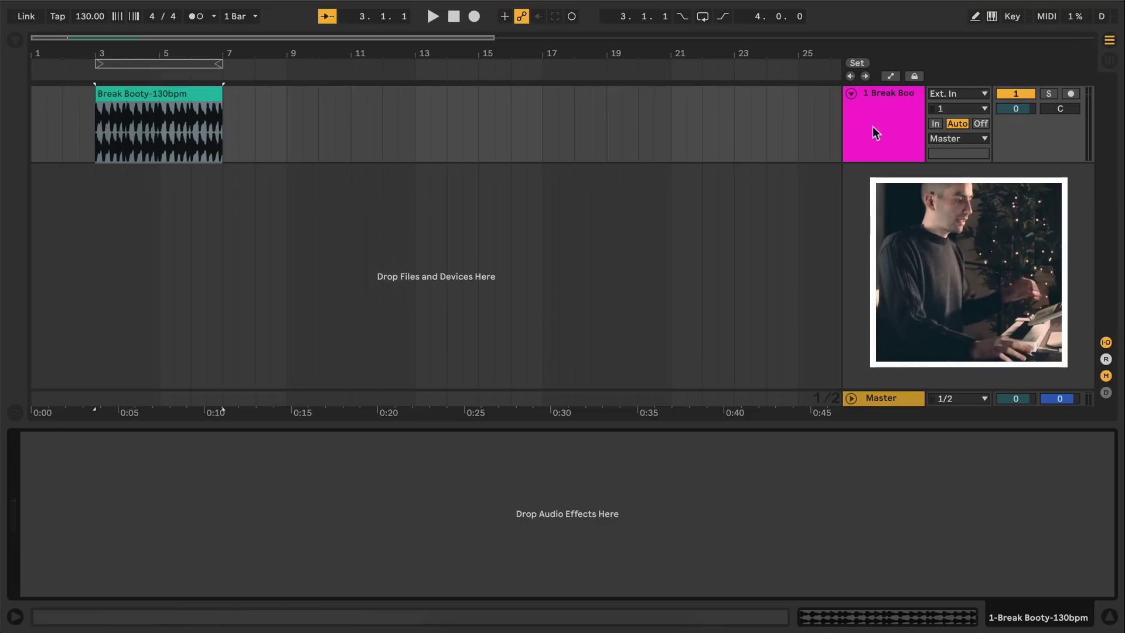
{"action": "key", "text": "ctrl+f"}
{"action": "type", "text": "wide"}
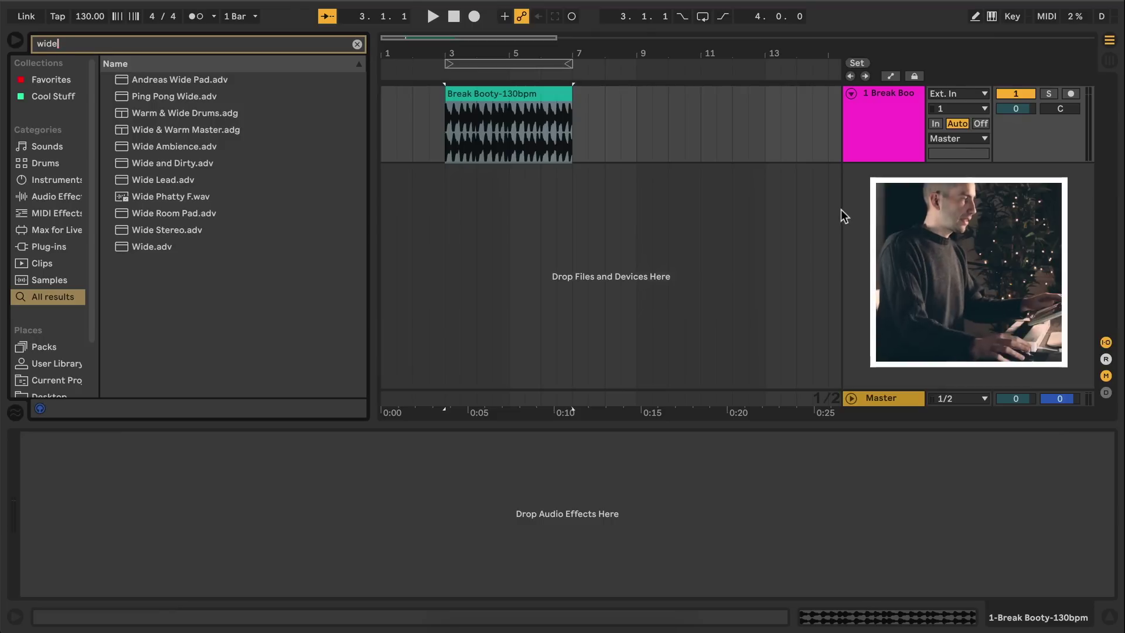
{"action": "left_click_drag", "start_coordinate": [175, 131], "coordinate": [336, 512]}
{"action": "left_click", "coordinate": [15, 40]}
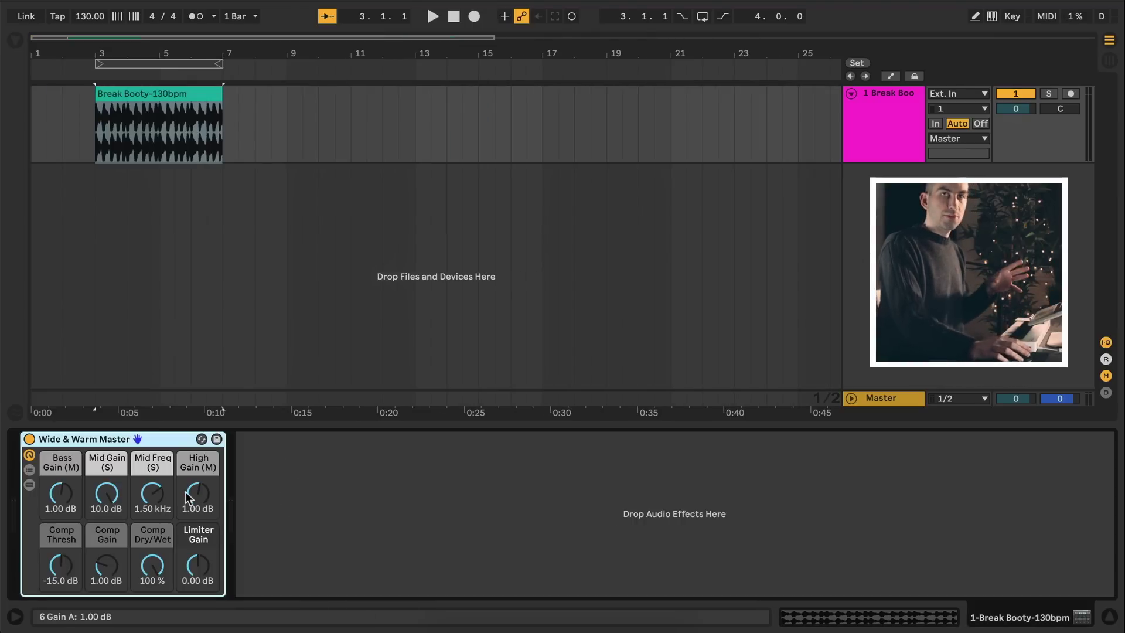
{"action": "left_click", "coordinate": [26, 484]}
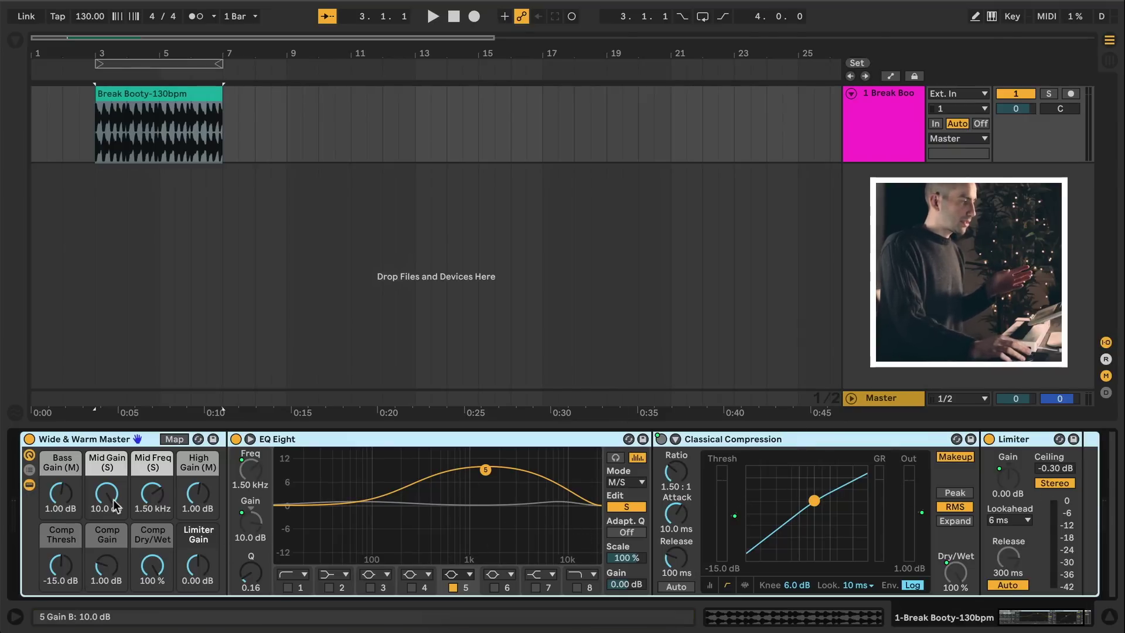
Set the rack's Mid Gain to 2.60 dB, Mid Freq to 979 Hz and High Gain to 0.59 dB, keeping EQ Eight in M/S mode.
{"action": "left_click_drag", "start_coordinate": [107, 494], "coordinate": [107, 519]}
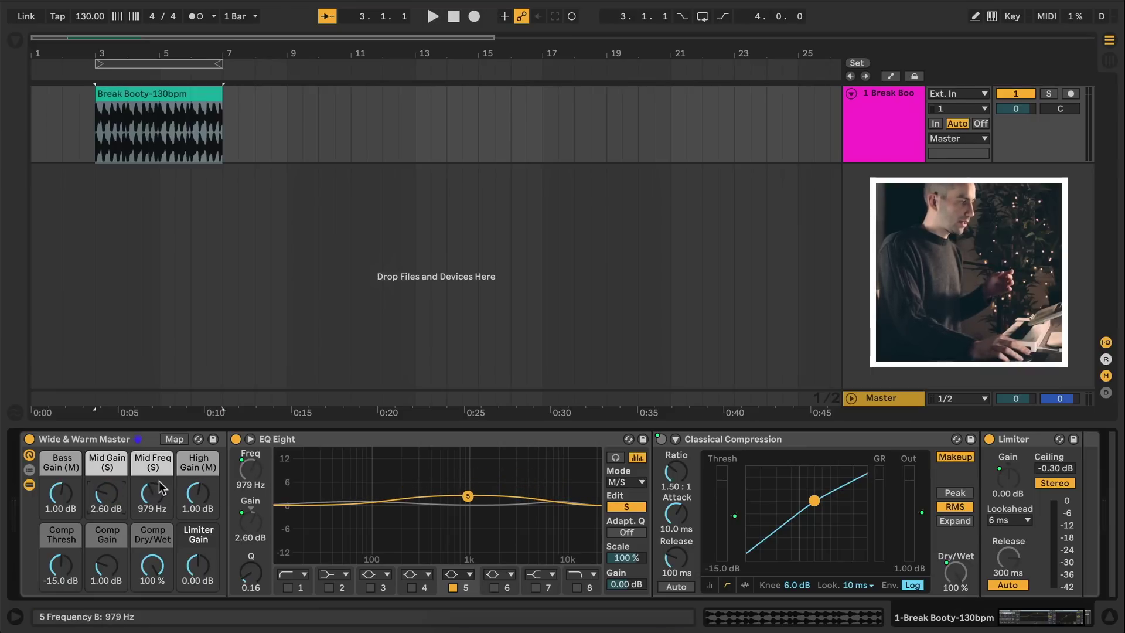
{"action": "left_click_drag", "start_coordinate": [214, 494], "coordinate": [217, 500]}
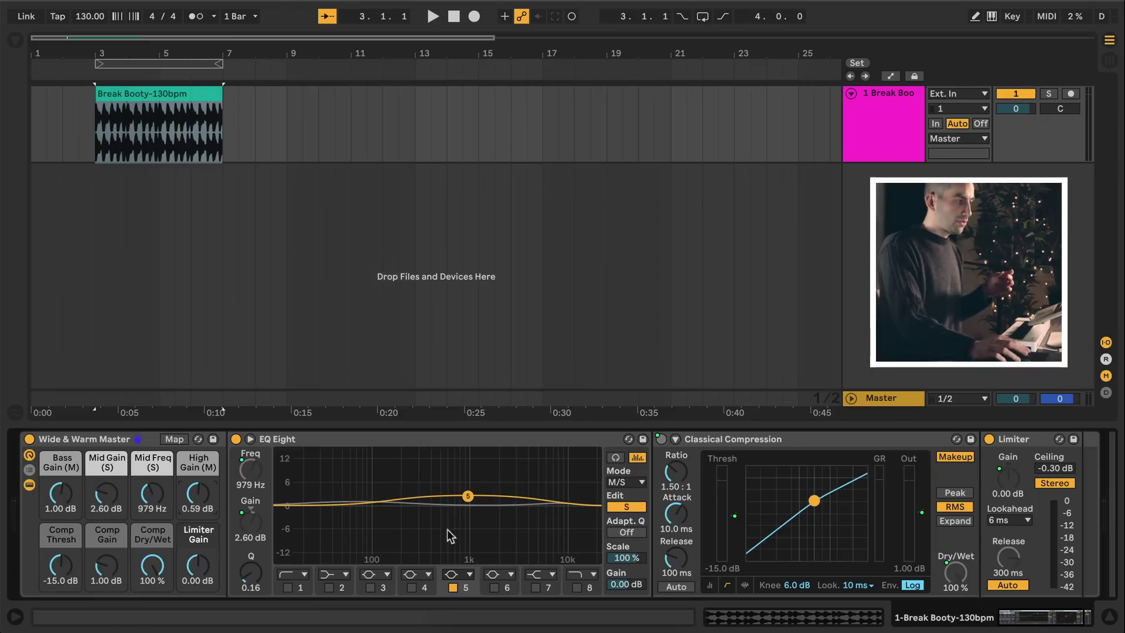
{"action": "left_click", "coordinate": [636, 482]}
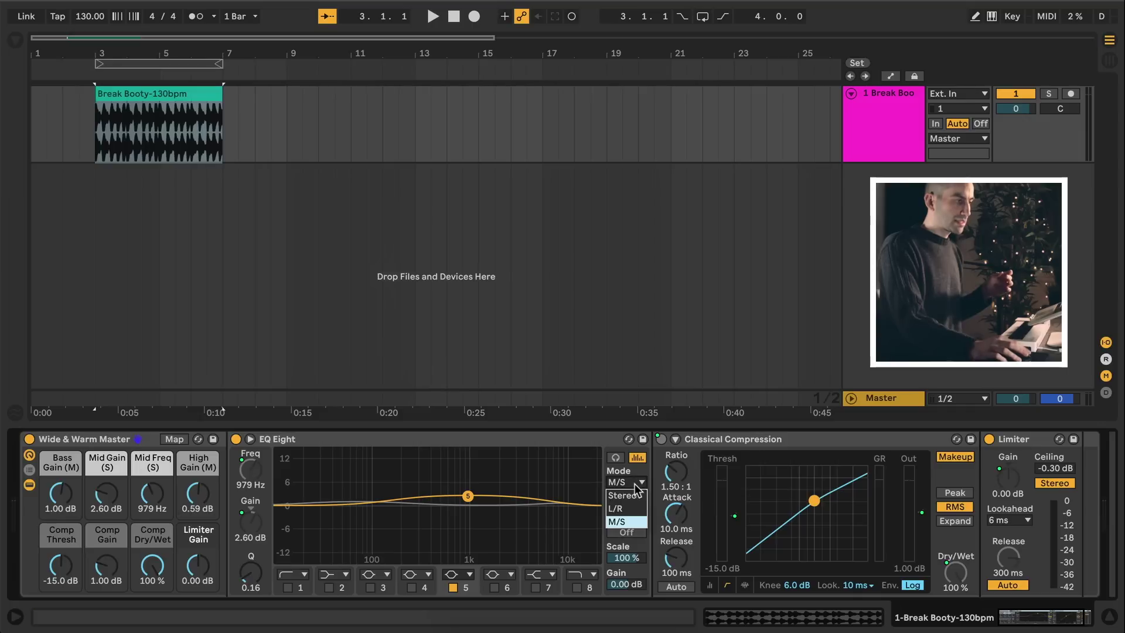
{"action": "left_click", "coordinate": [625, 521]}
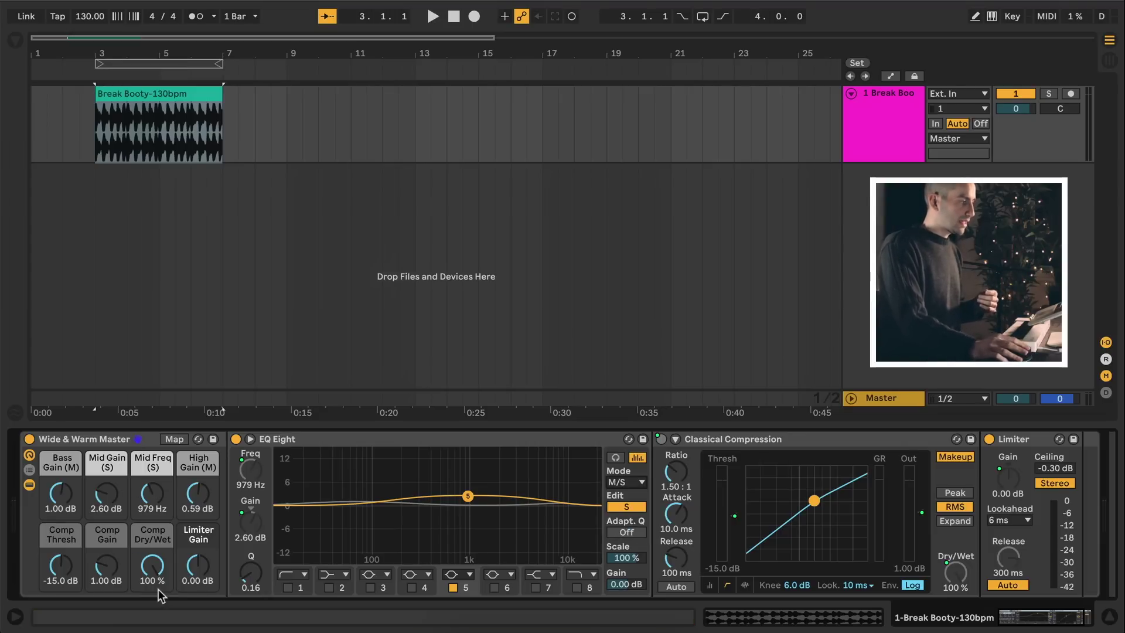
Set the rack's High Gain to 1.06 dB and the compressor threshold to -9.79 dB.
{"action": "left_click_drag", "start_coordinate": [195, 497], "coordinate": [195, 491]}
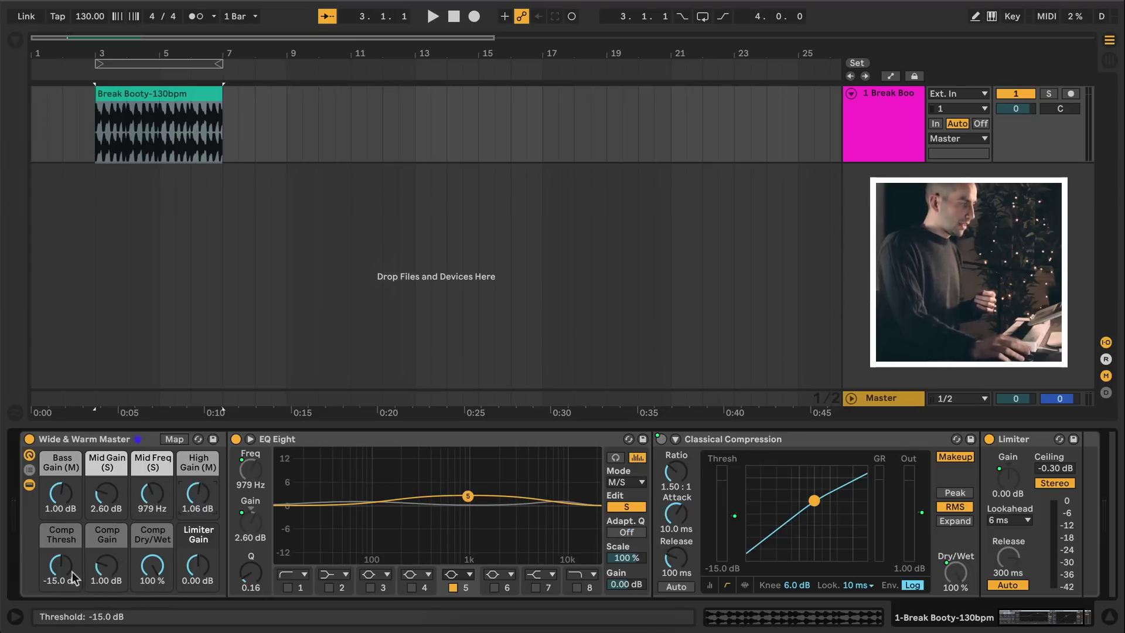
{"action": "left_click_drag", "start_coordinate": [784, 521], "coordinate": [783, 506]}
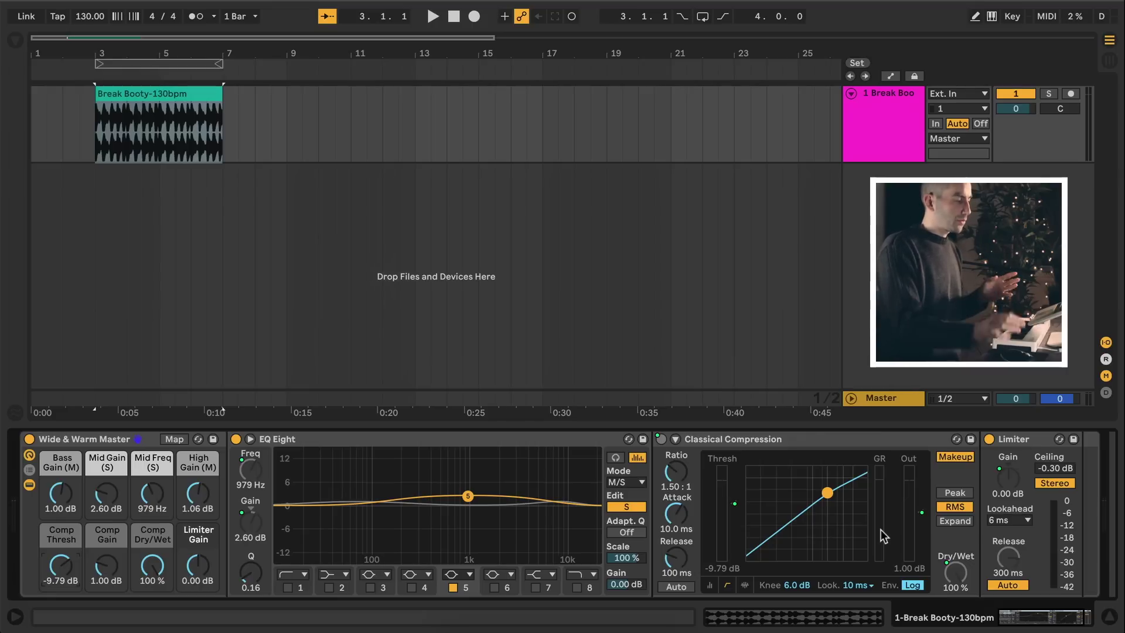
Fine-tune the Wide & Warm Master rack to a Mid Freq of 1.00 kHz, Mid Gain of 1.65 dB and High Gain of 0.83 dB.
{"action": "left_click", "coordinate": [158, 129]}
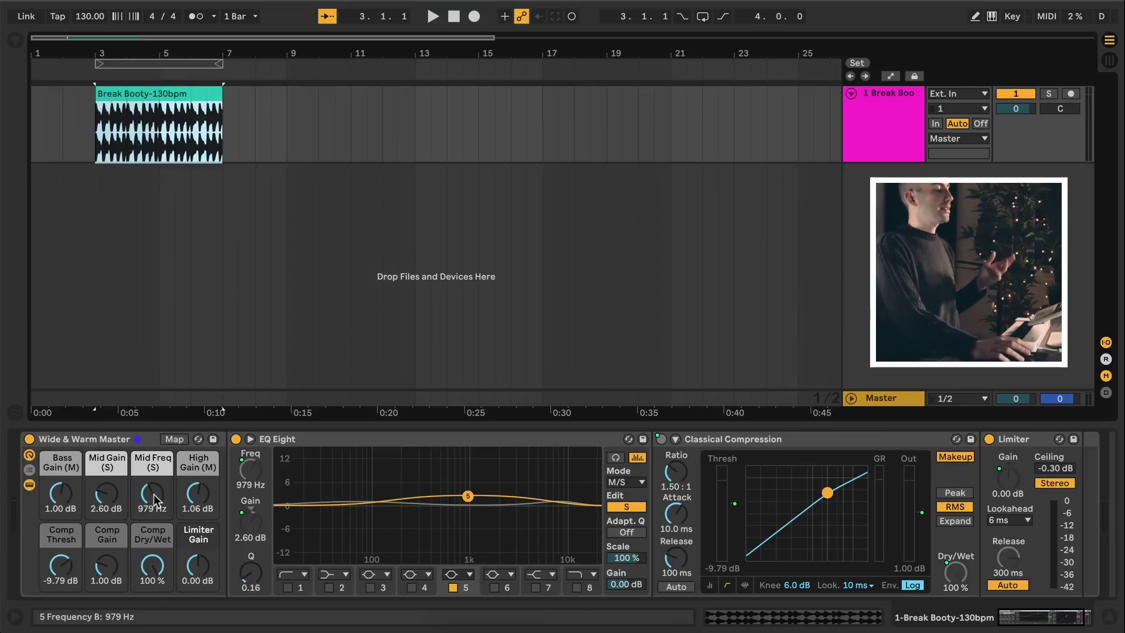
{"action": "left_click_drag", "start_coordinate": [154, 501], "coordinate": [107, 496]}
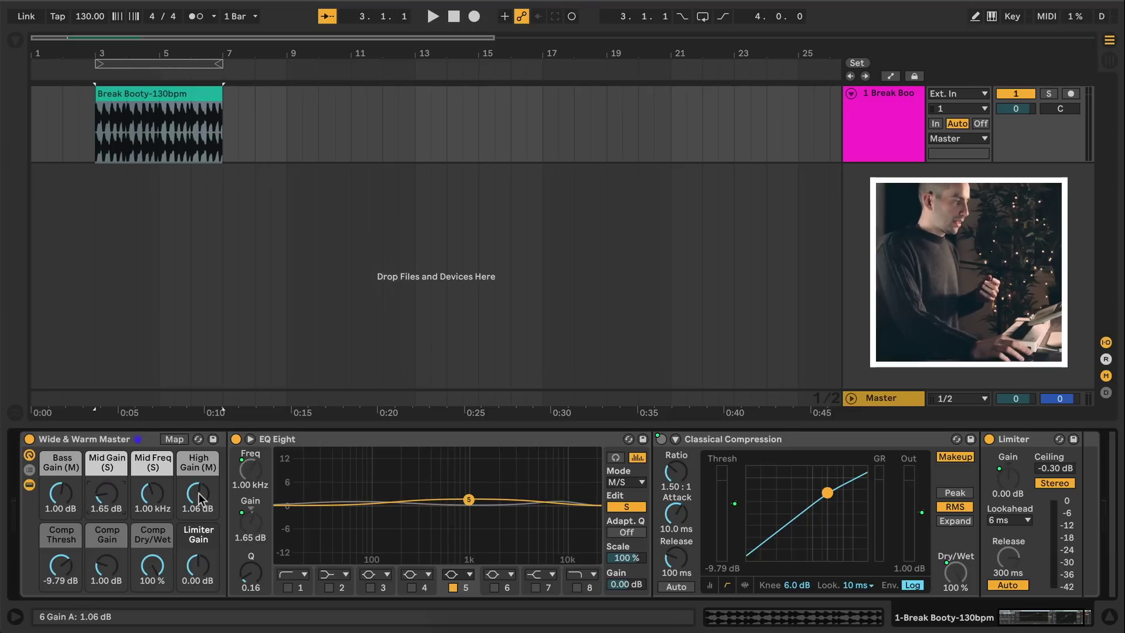
{"action": "left_click_drag", "start_coordinate": [198, 491], "coordinate": [198, 492]}
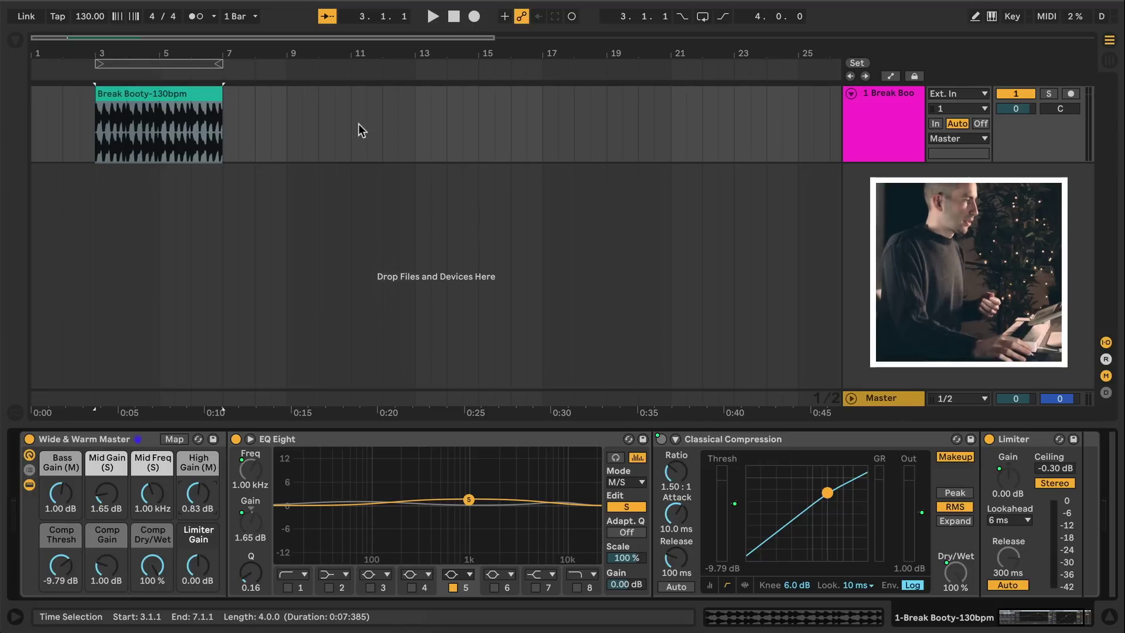
{"action": "left_click", "coordinate": [157, 70]}
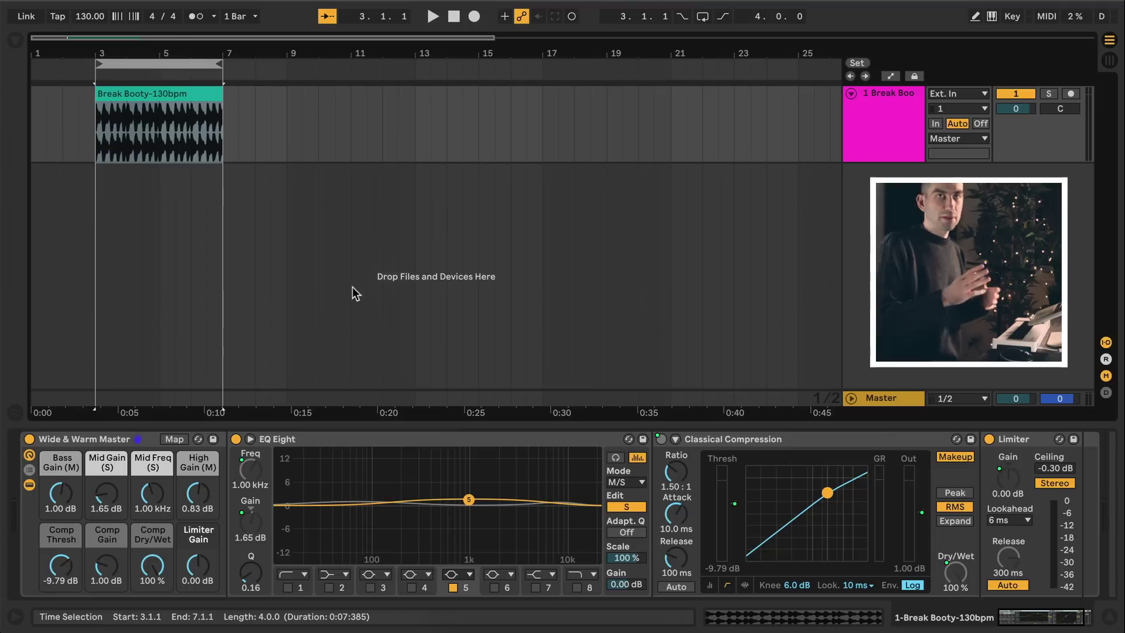
{"action": "left_click", "coordinate": [415, 270]}
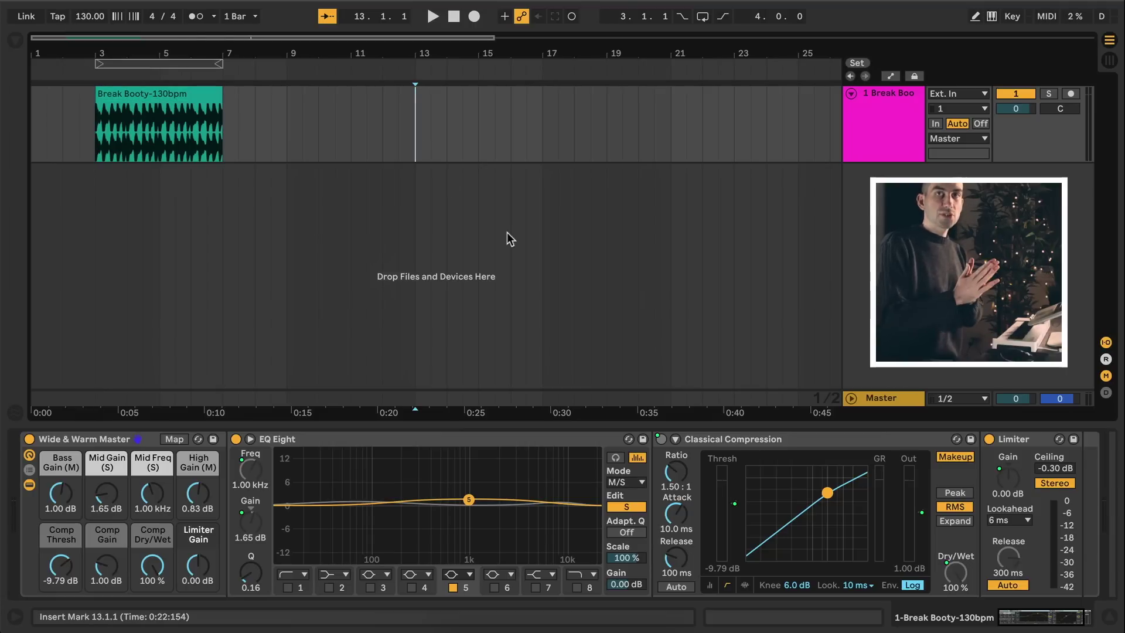